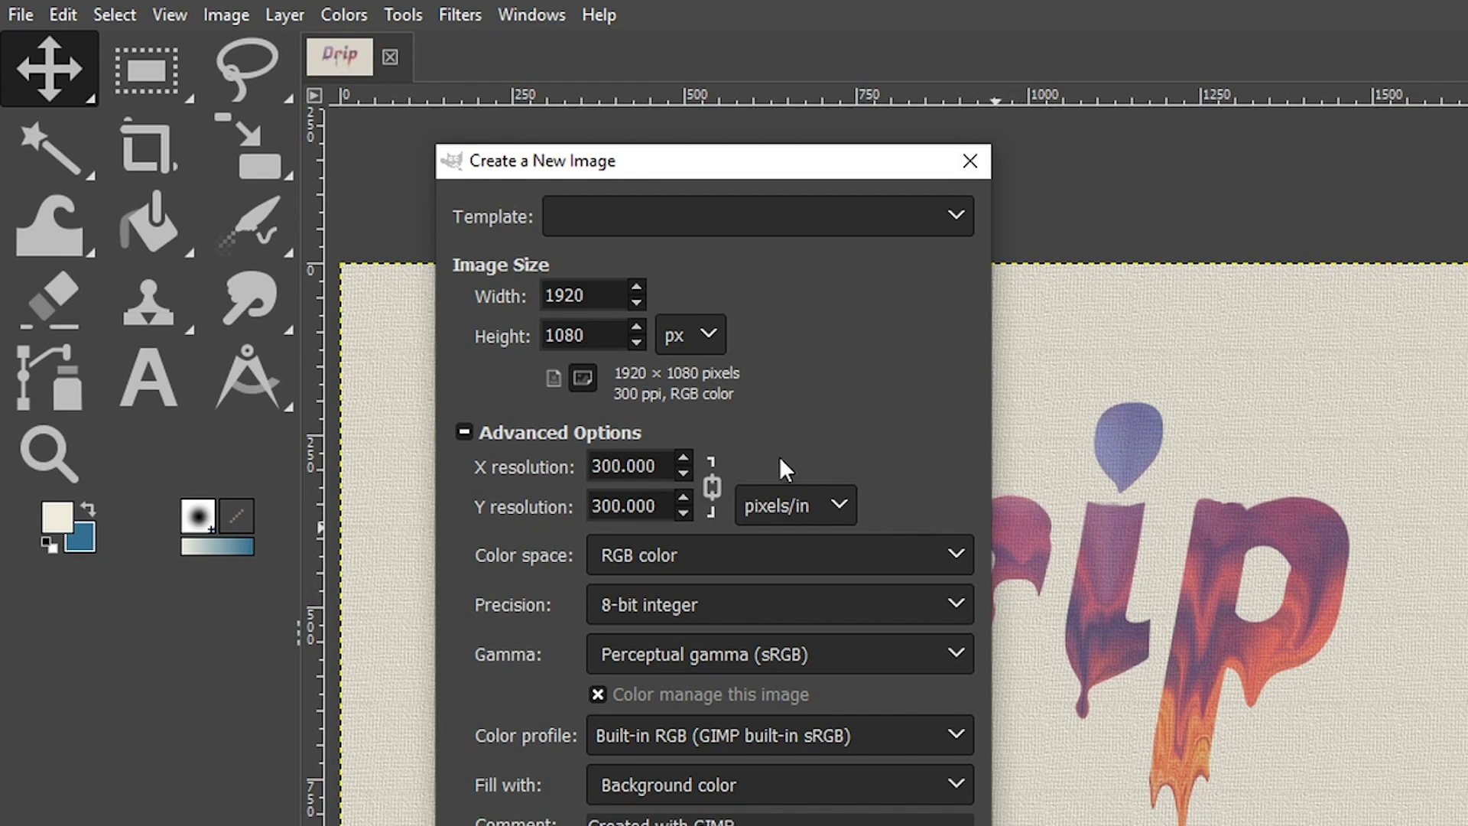
# - Select the X resolution value and create the 1920 × 1080 image
pyautogui.moveTo(660, 464); pyautogui.dragTo(575, 458)
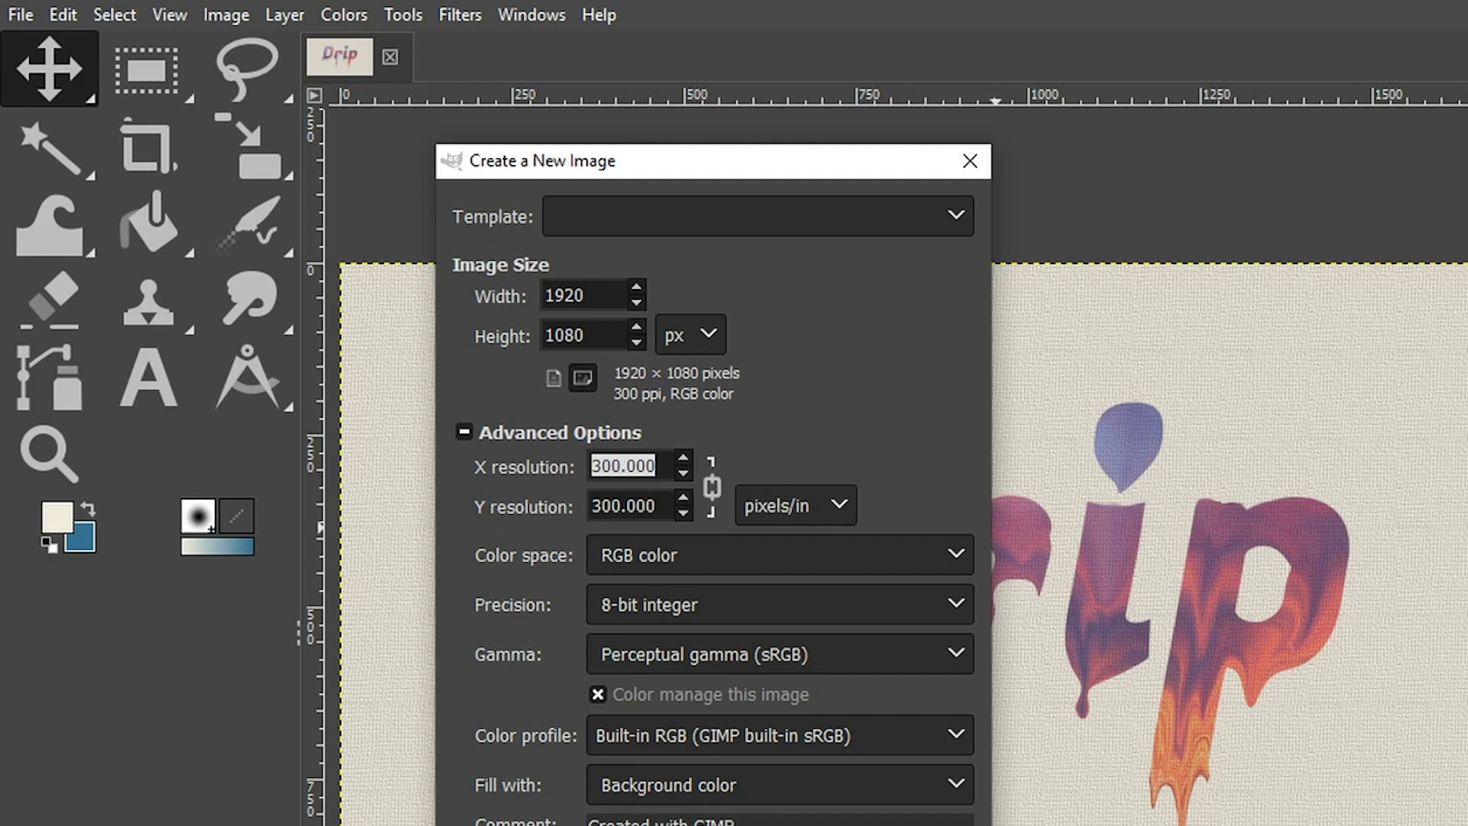
pyautogui.press('Return')
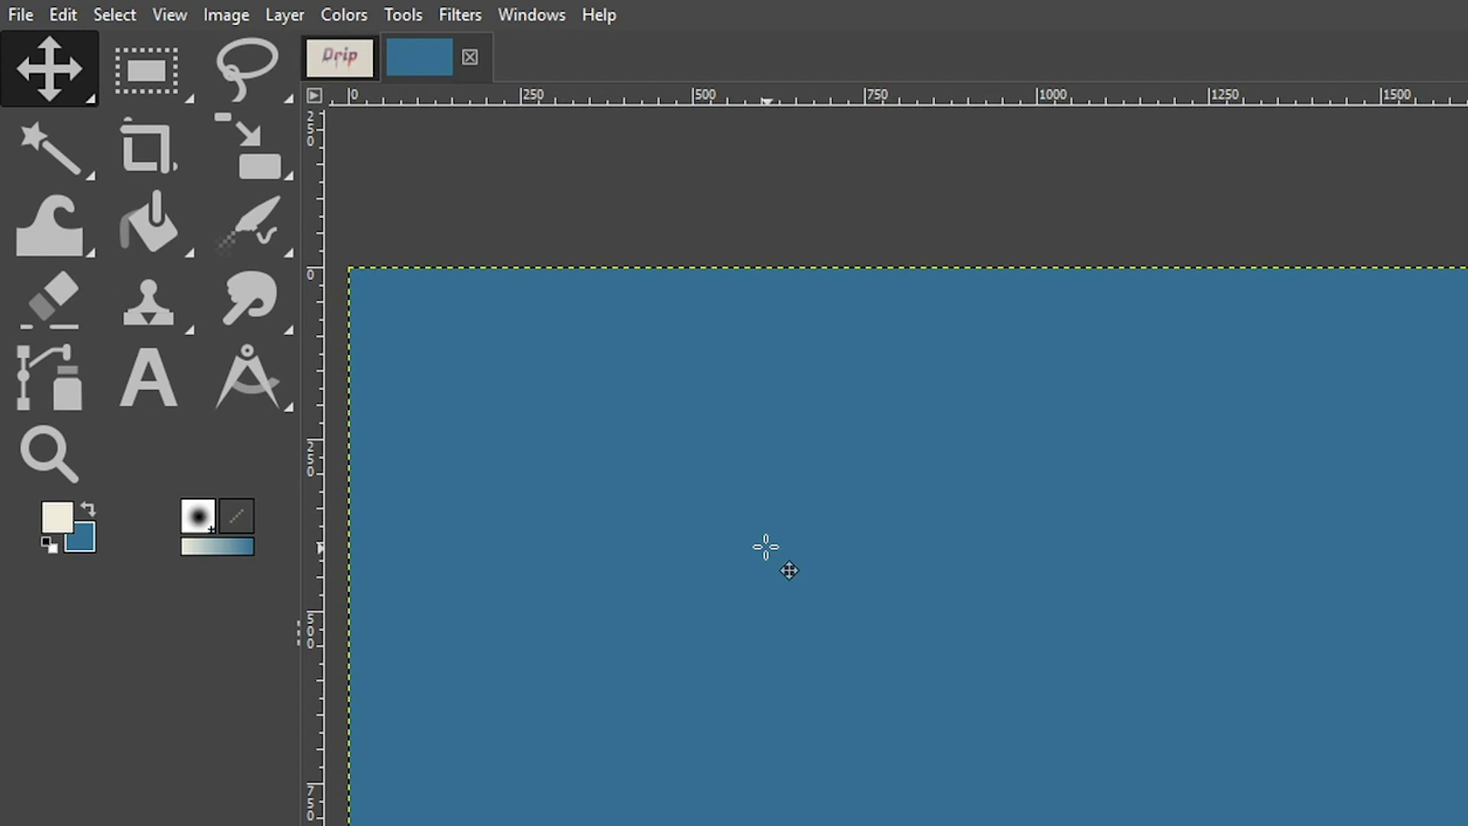
# - Bucket-fill the blue canvas with cream f0ecdb, then check the reference Drip image
pyautogui.click(47, 526)
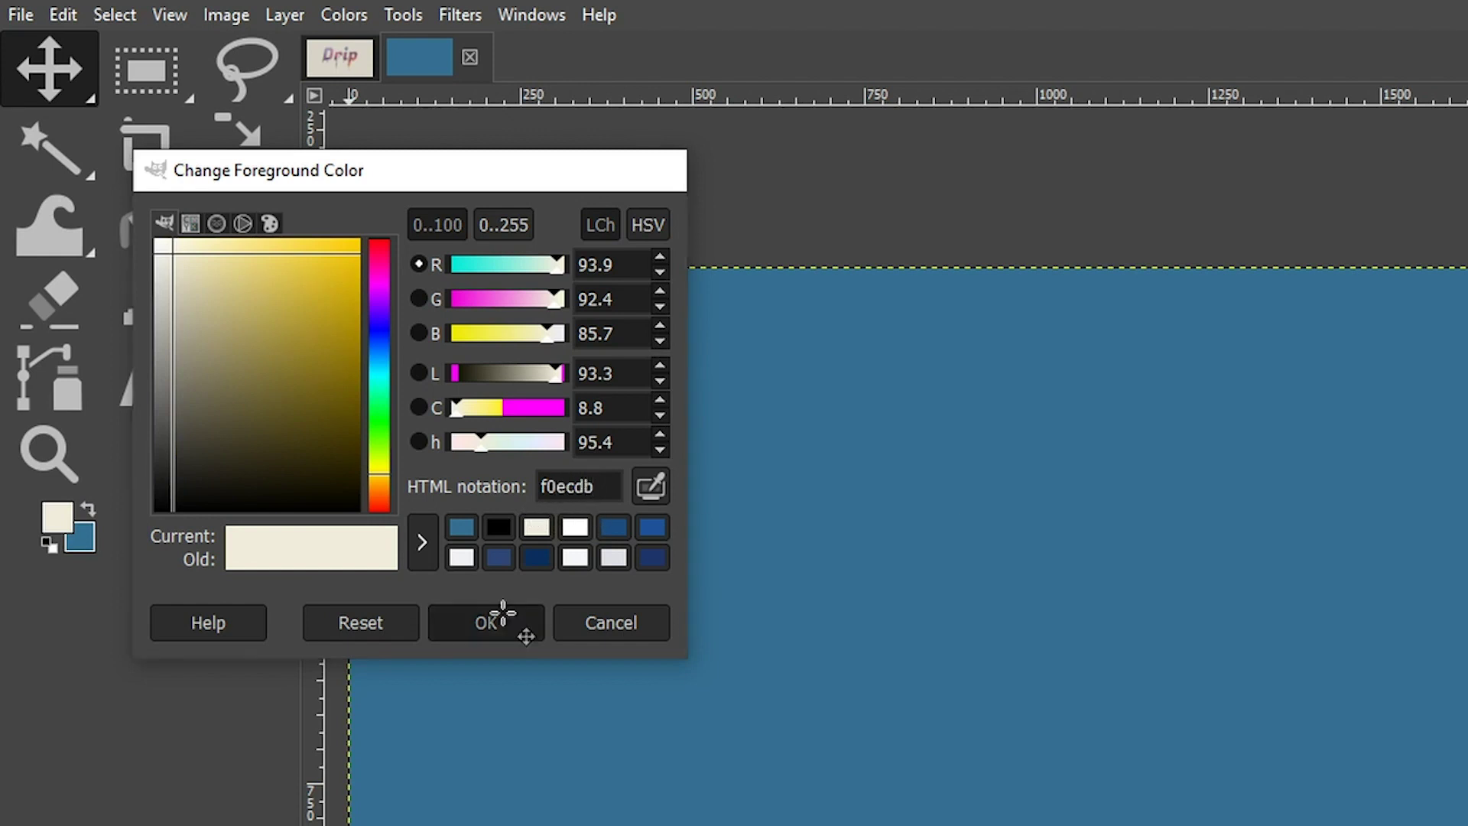
pyautogui.click(507, 623)
pyautogui.click(144, 232)
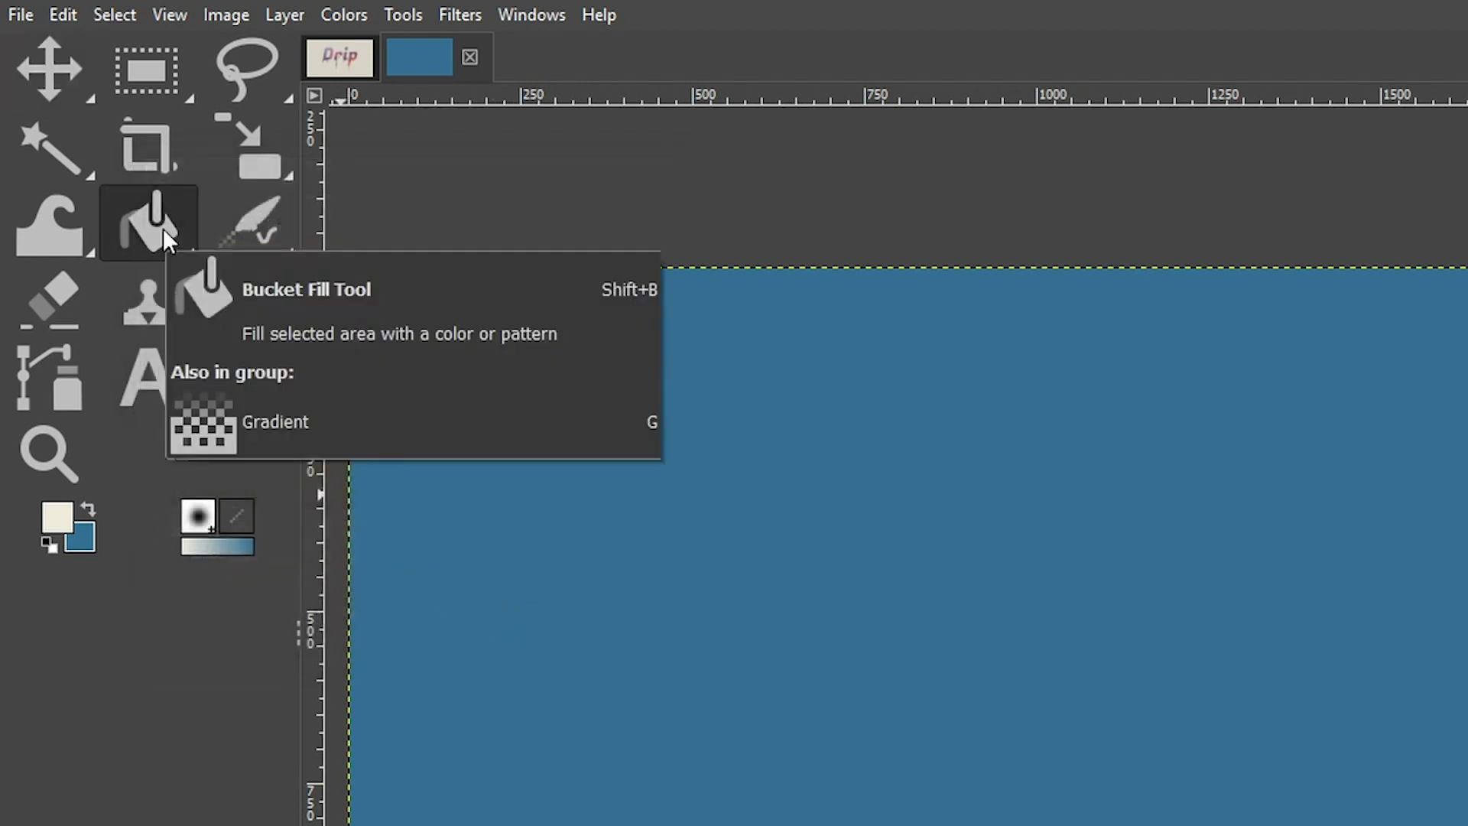
pyautogui.click(955, 639)
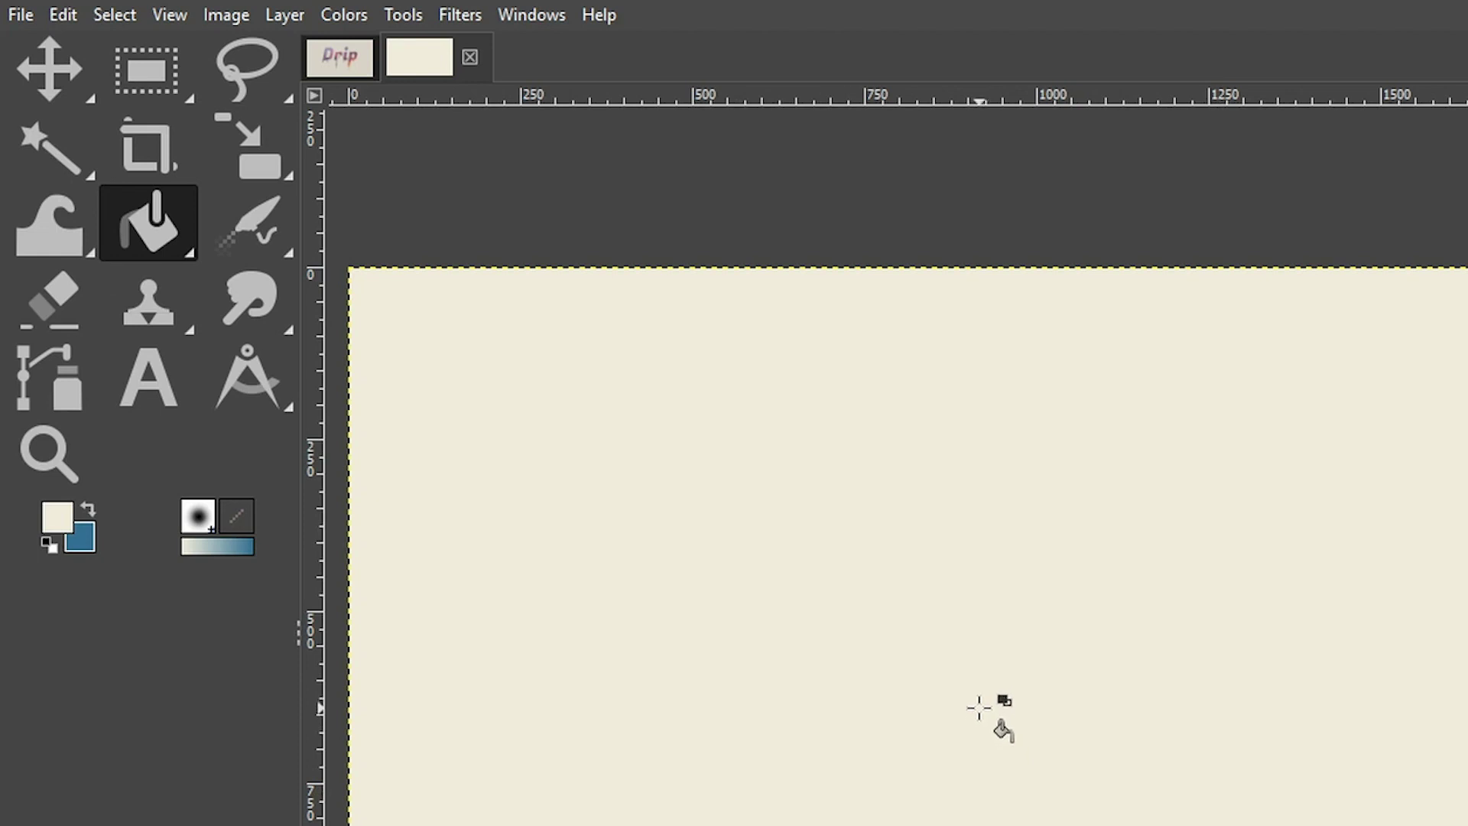
pyautogui.click(331, 65)
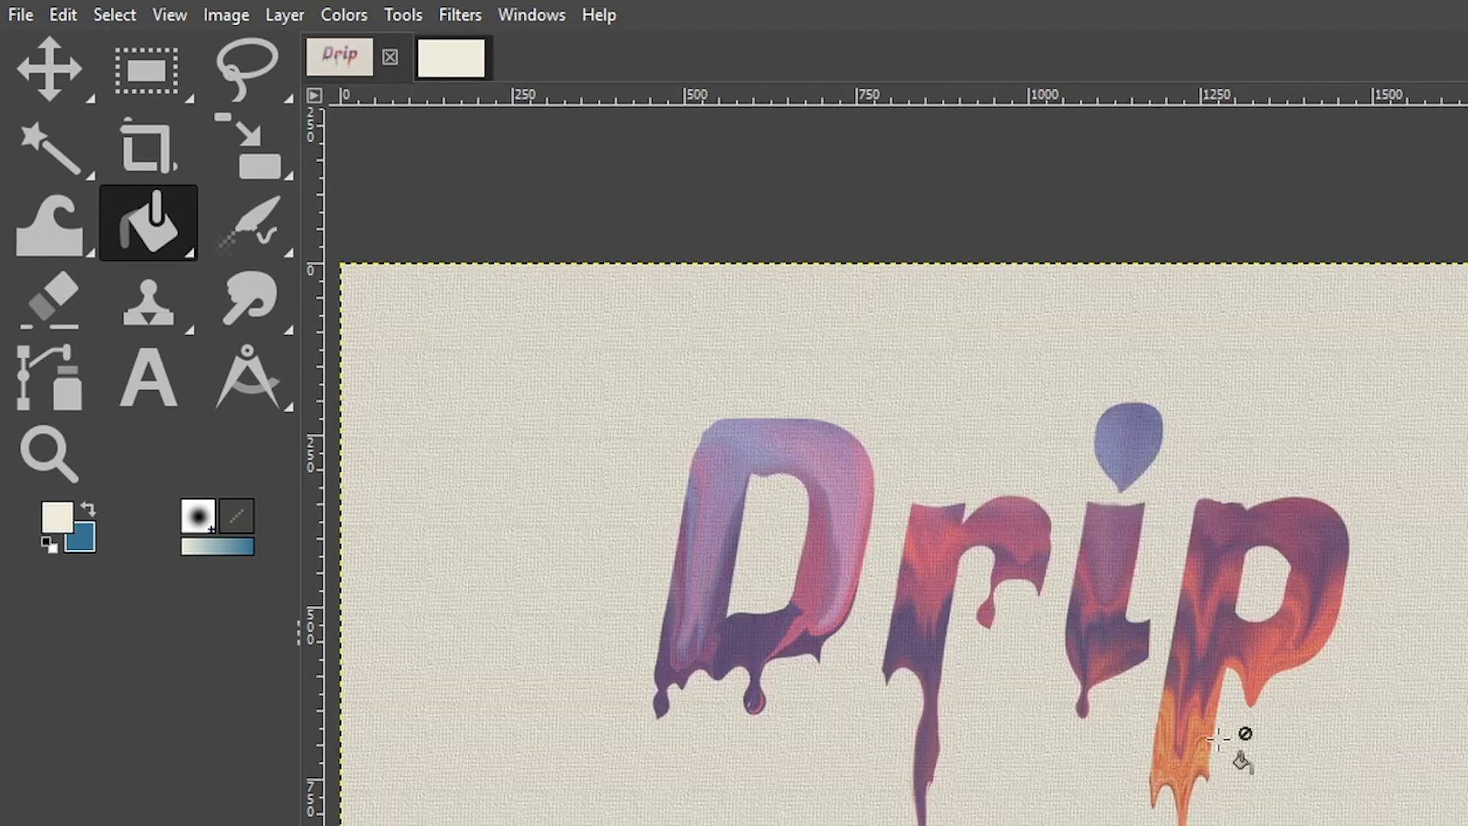
pyautogui.click(437, 59)
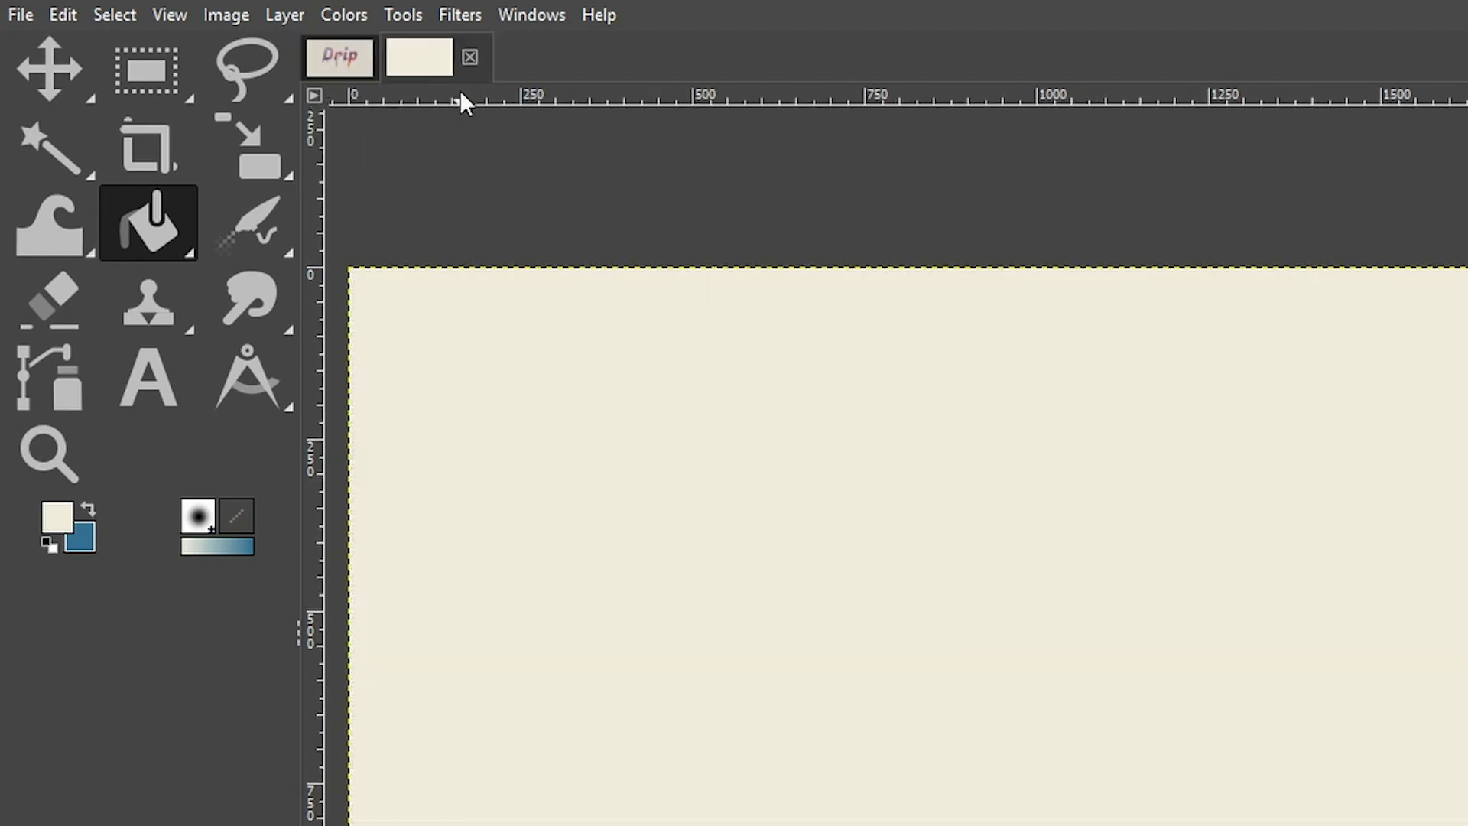
# - Apply the Canvas texture filter to the cream background with Top-right direction and depth 4
pyautogui.click(467, 15)
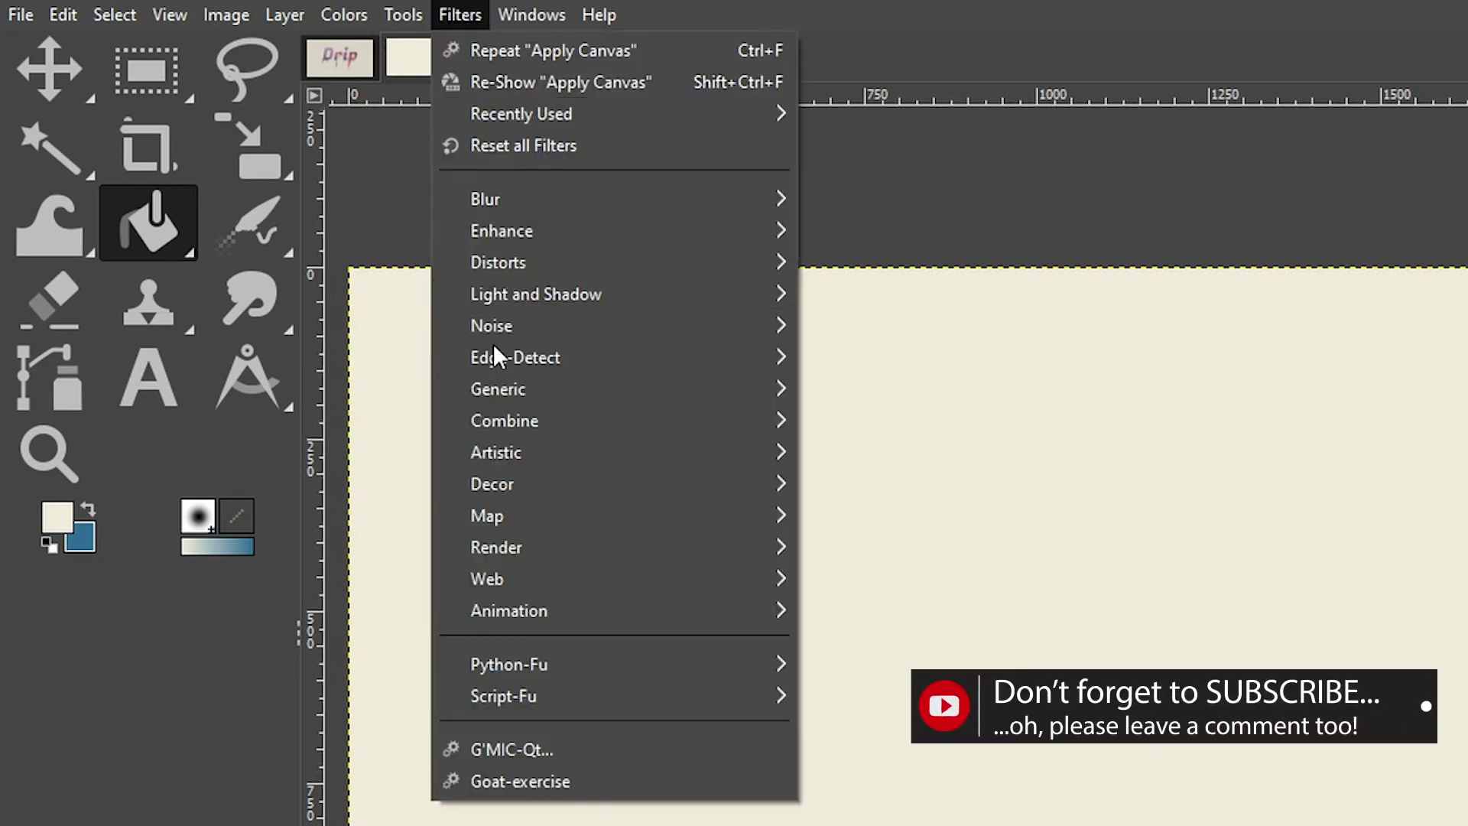
pyautogui.moveTo(649, 455)
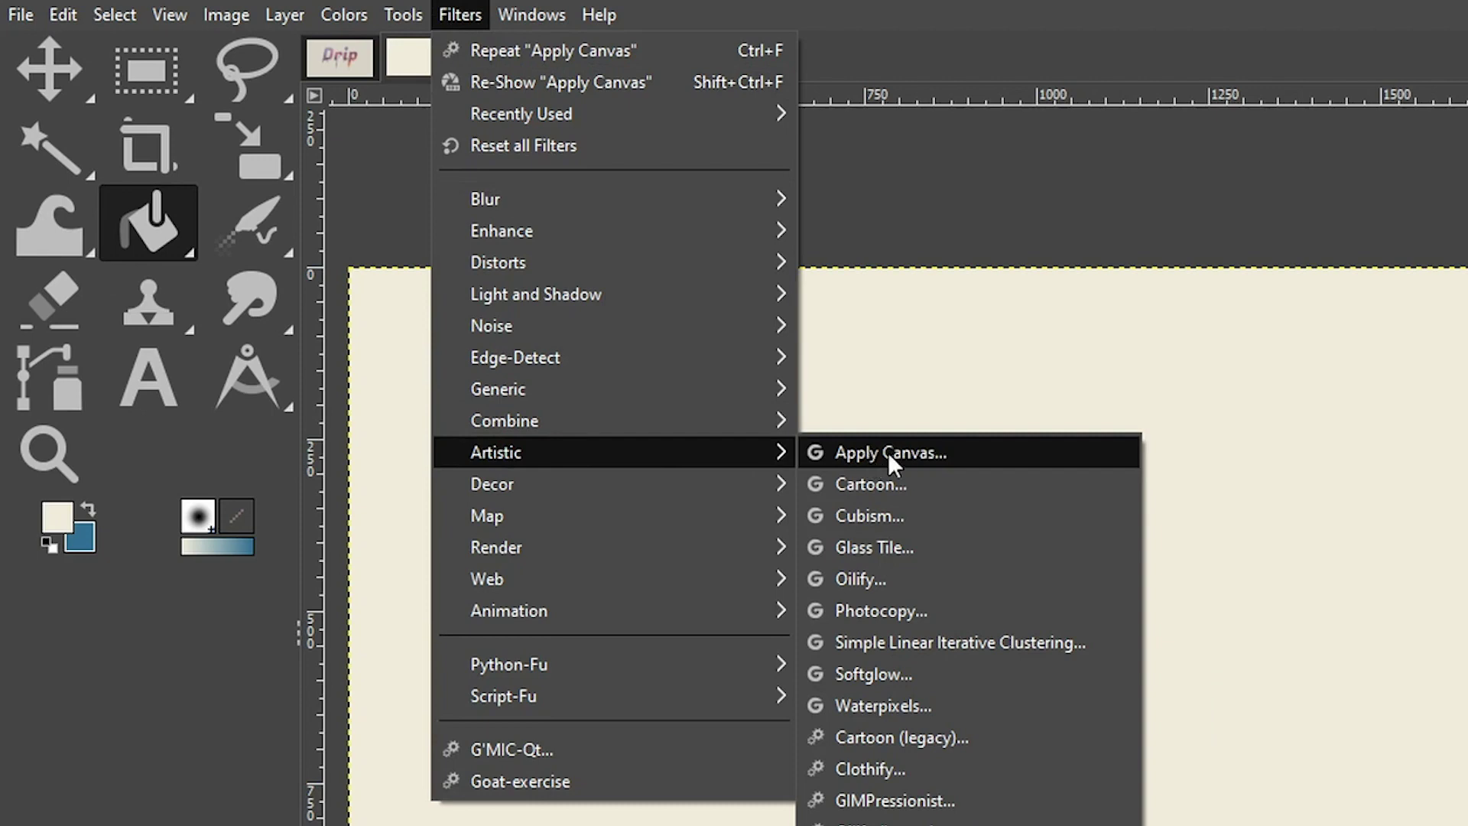
pyautogui.click(915, 453)
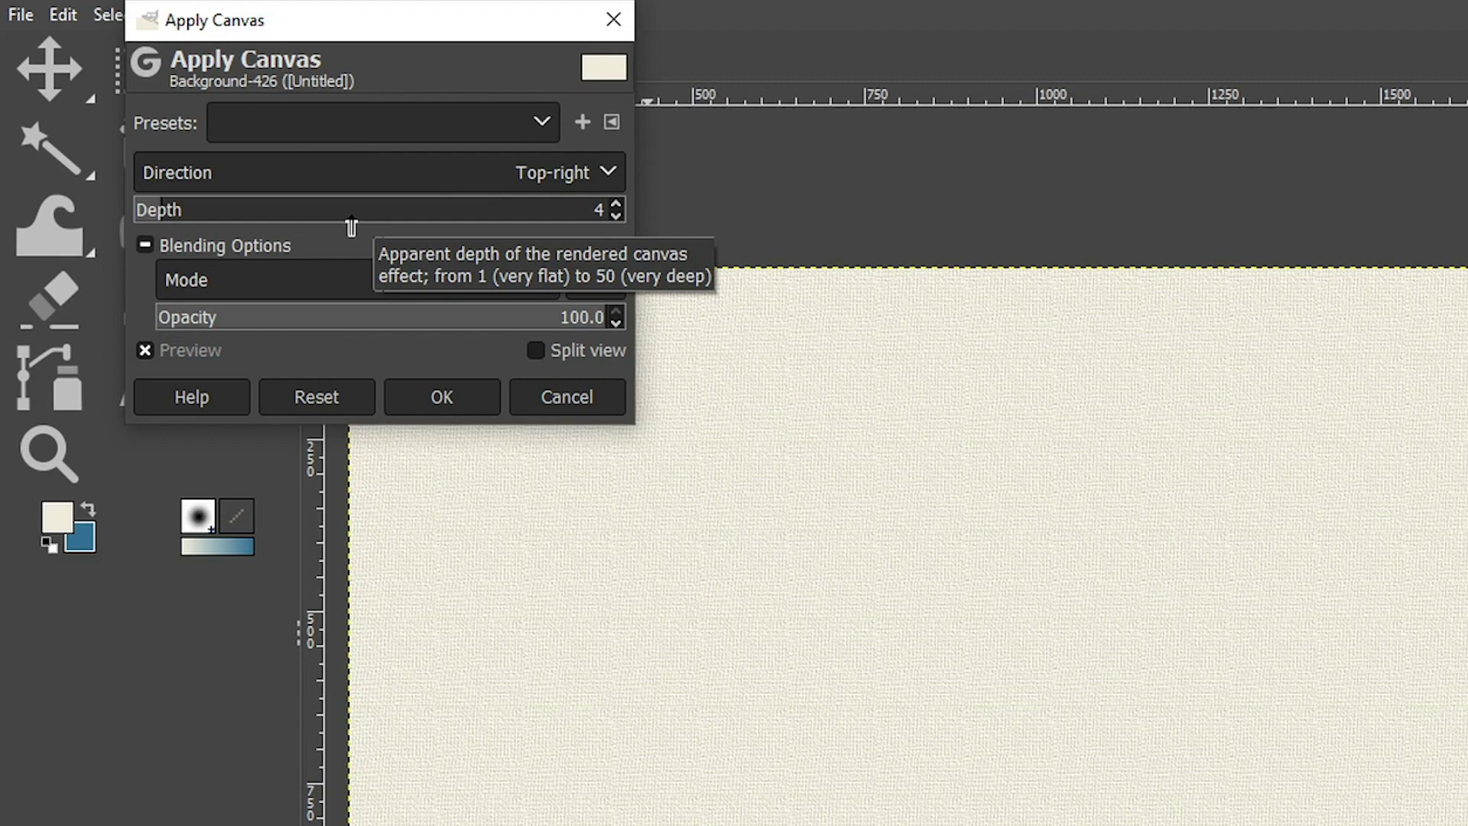
pyautogui.click(442, 396)
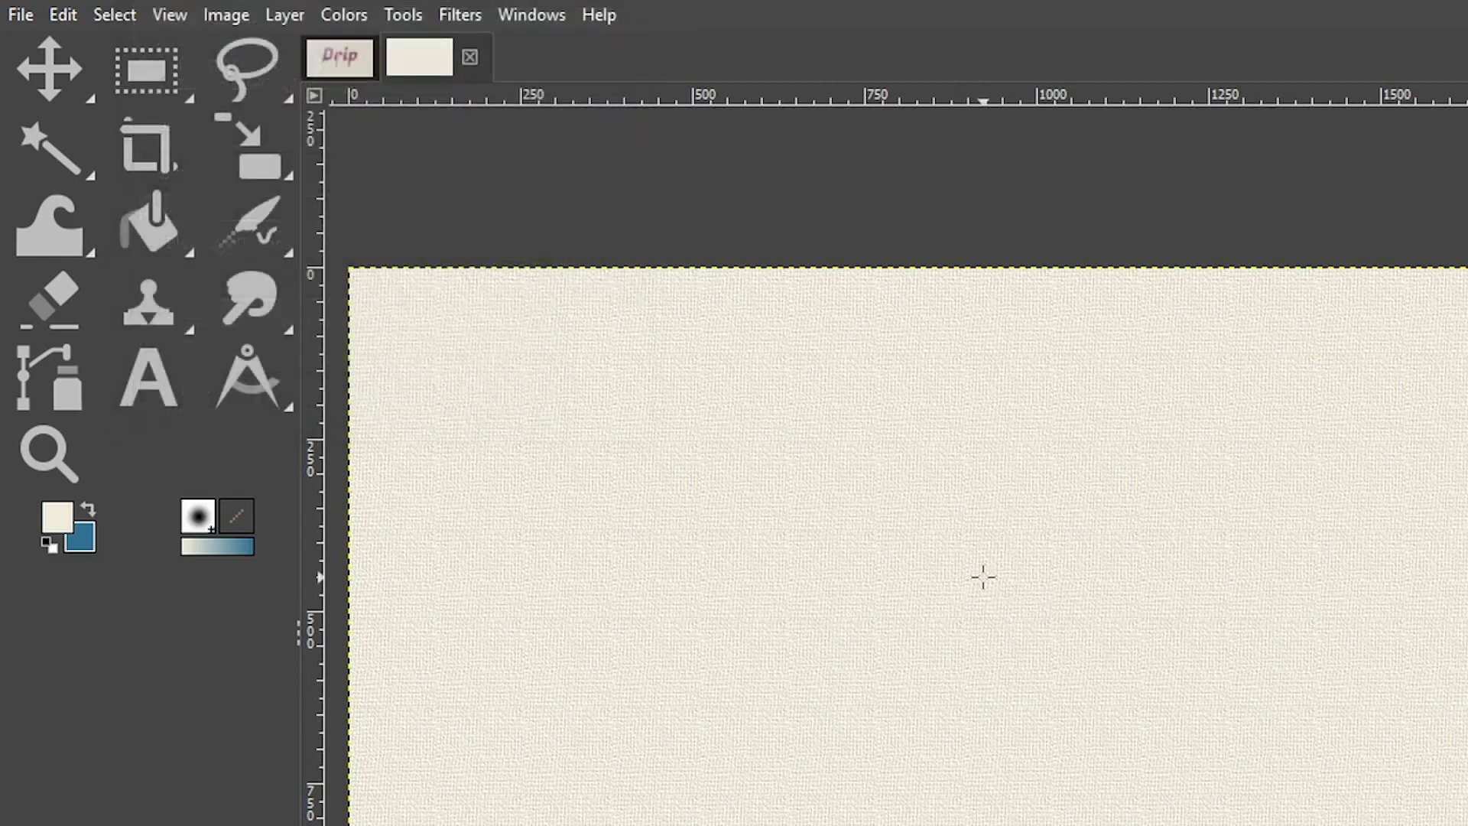
pyautogui.hotkey('shift', 'b')
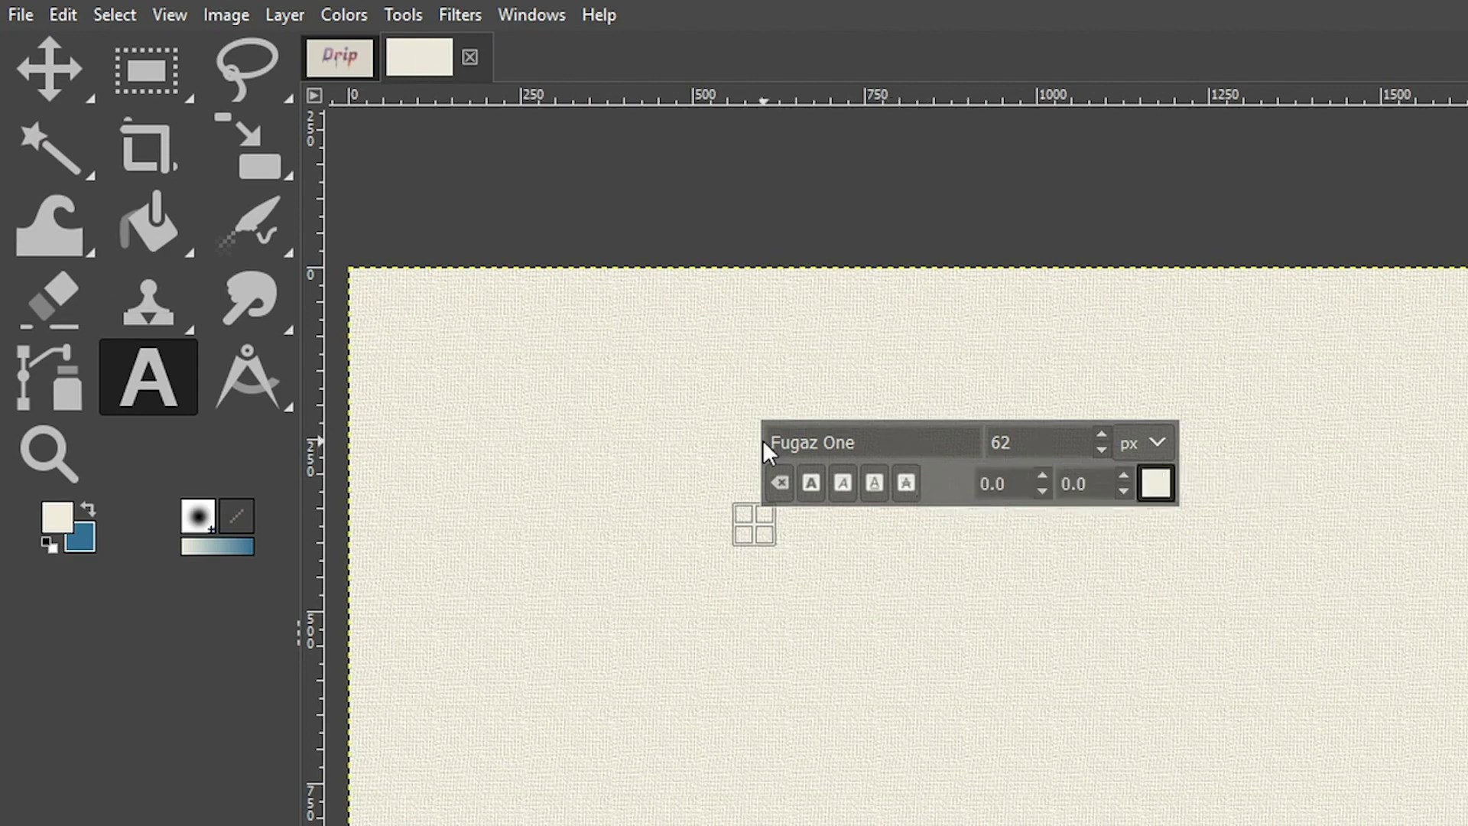
# - Set the Text tool to Fugaz One, 500 px, in black
pyautogui.moveTo(862, 438); pyautogui.dragTo(770, 440)
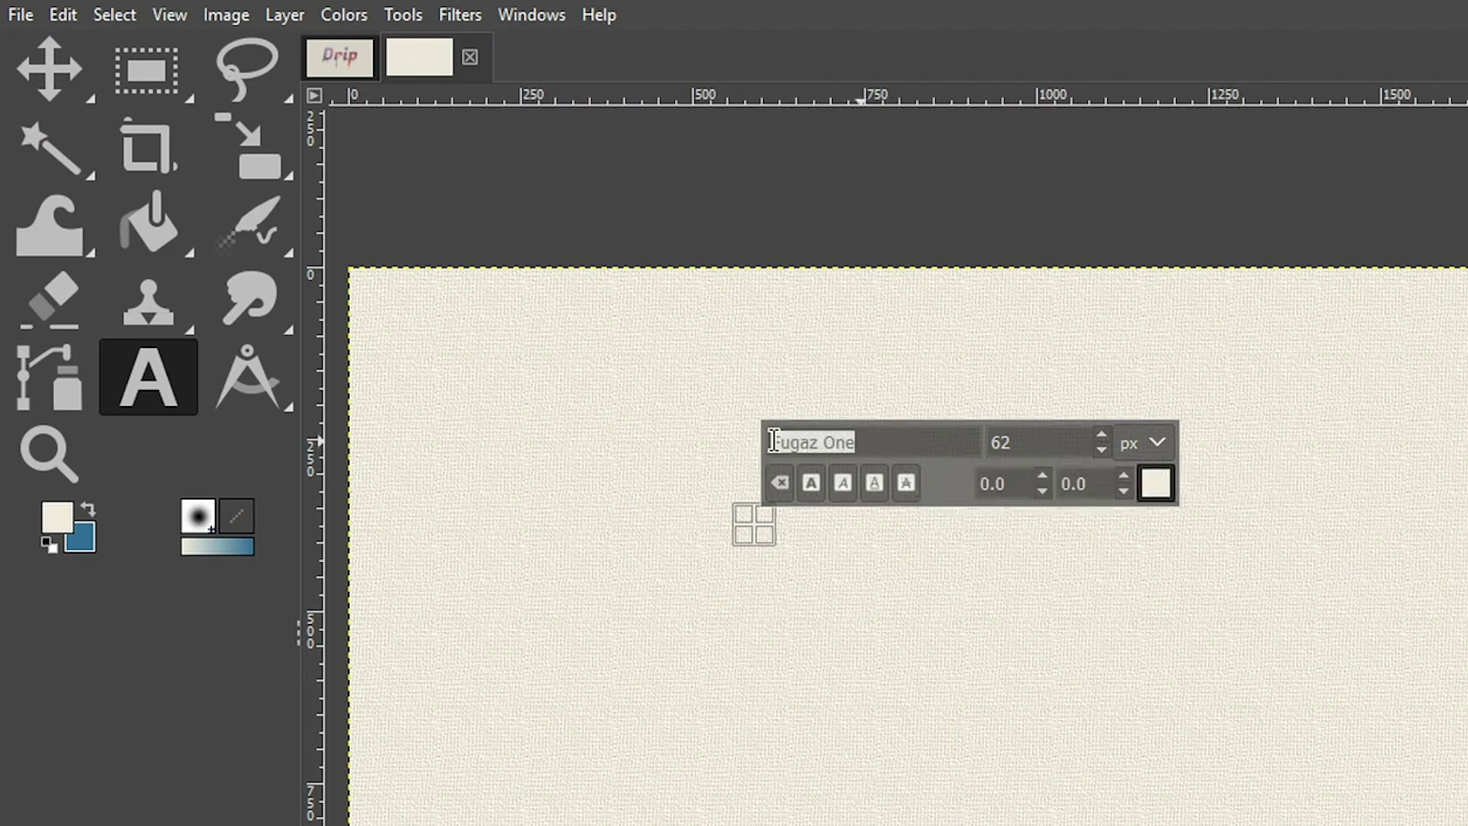
pyautogui.click(883, 442)
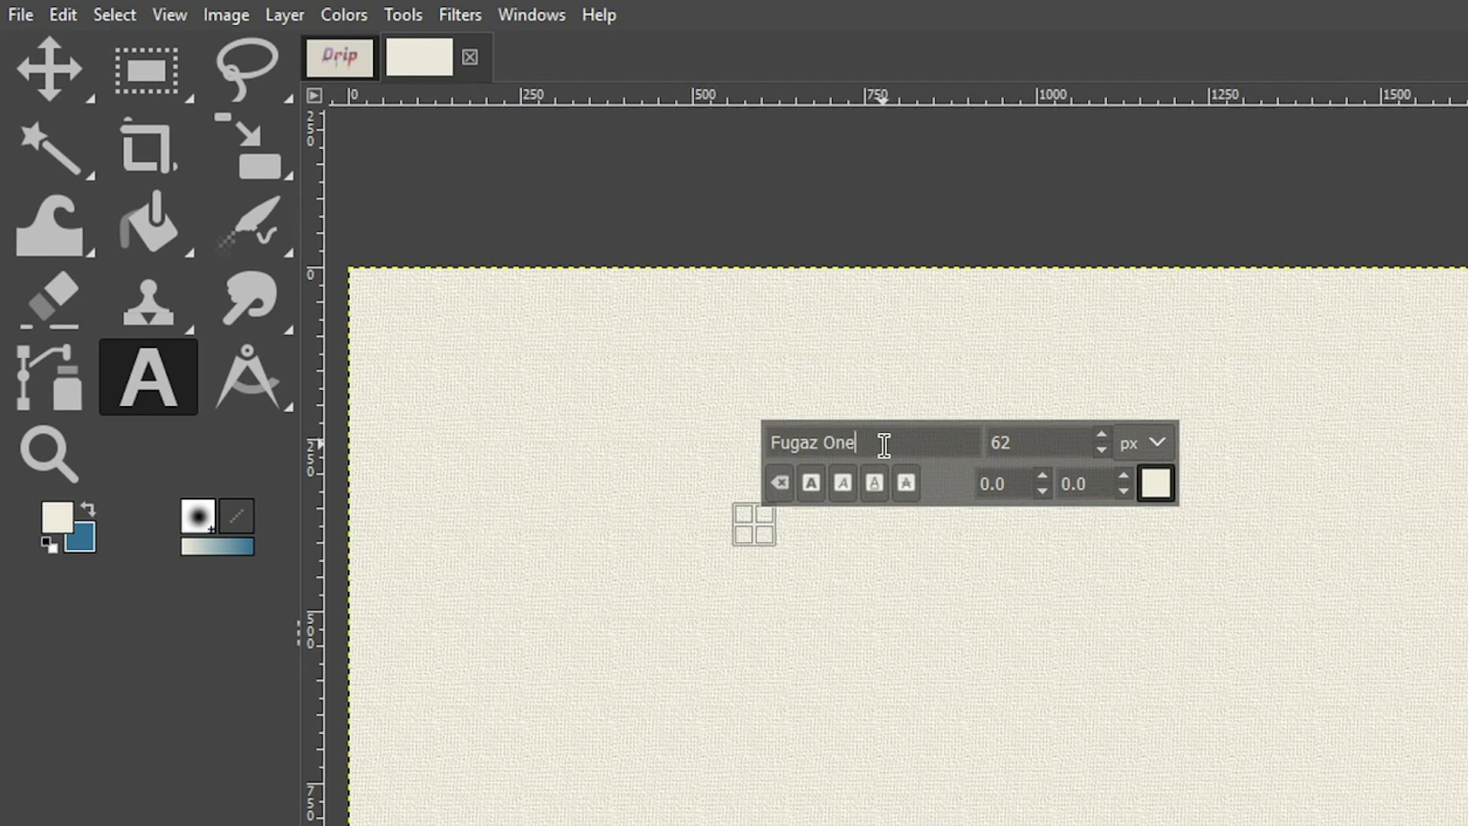
pyautogui.click(981, 438)
pyautogui.write('500')
pyautogui.click(1156, 484)
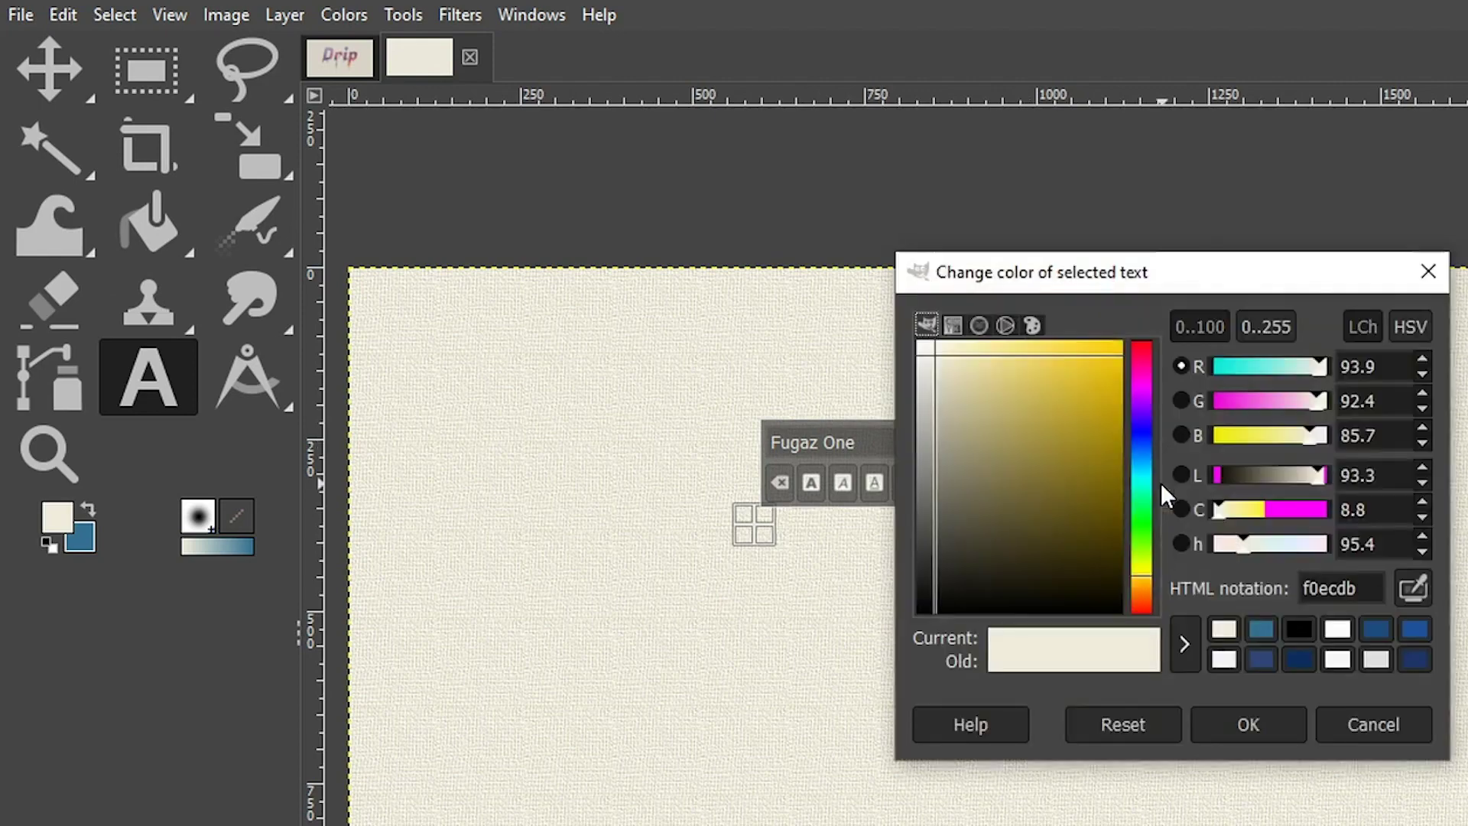
pyautogui.click(1295, 627)
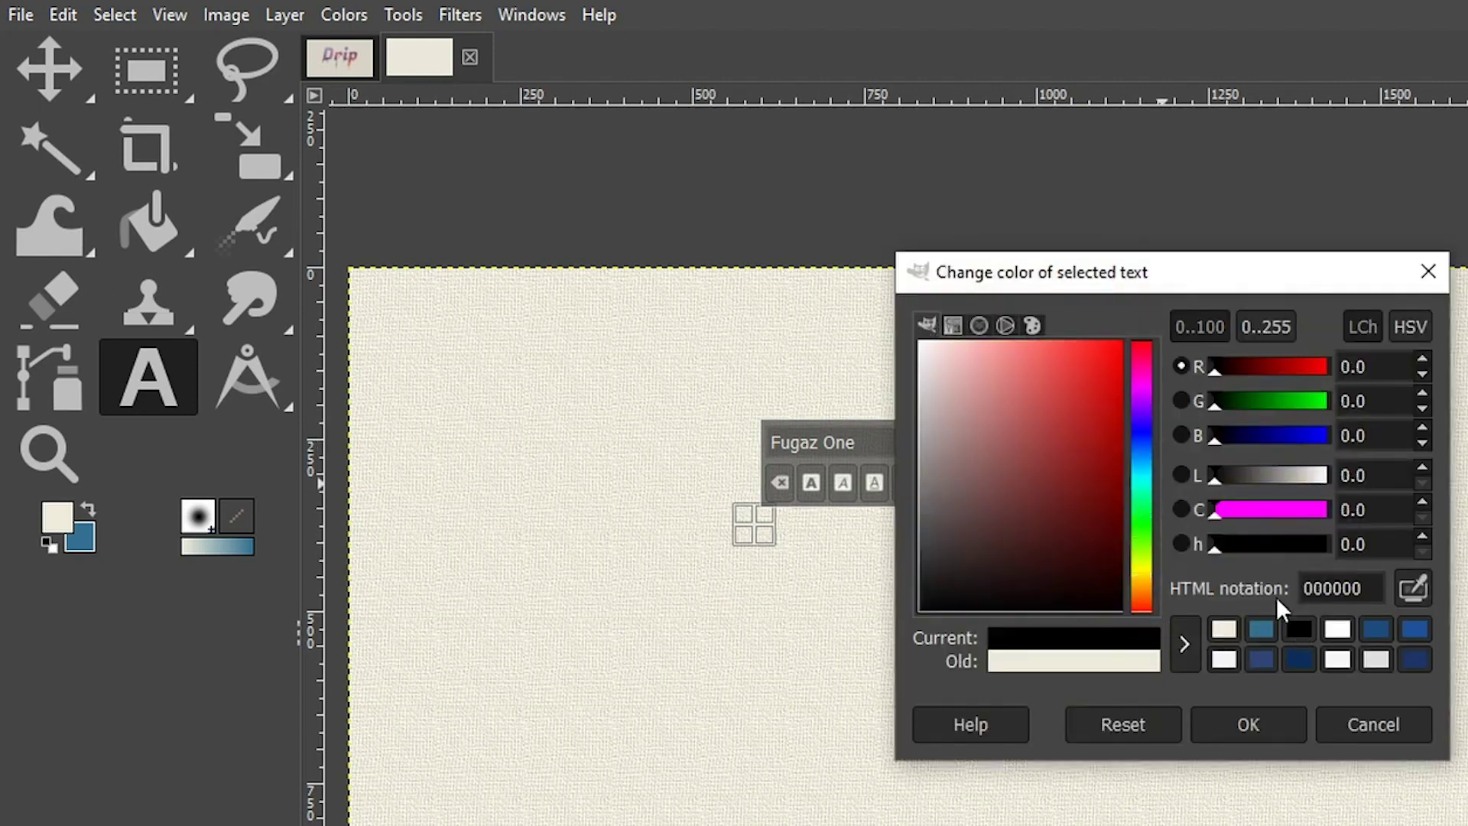
pyautogui.click(1260, 728)
# - Type 'Drip' and move the text up and to the left
pyautogui.write('Drip')
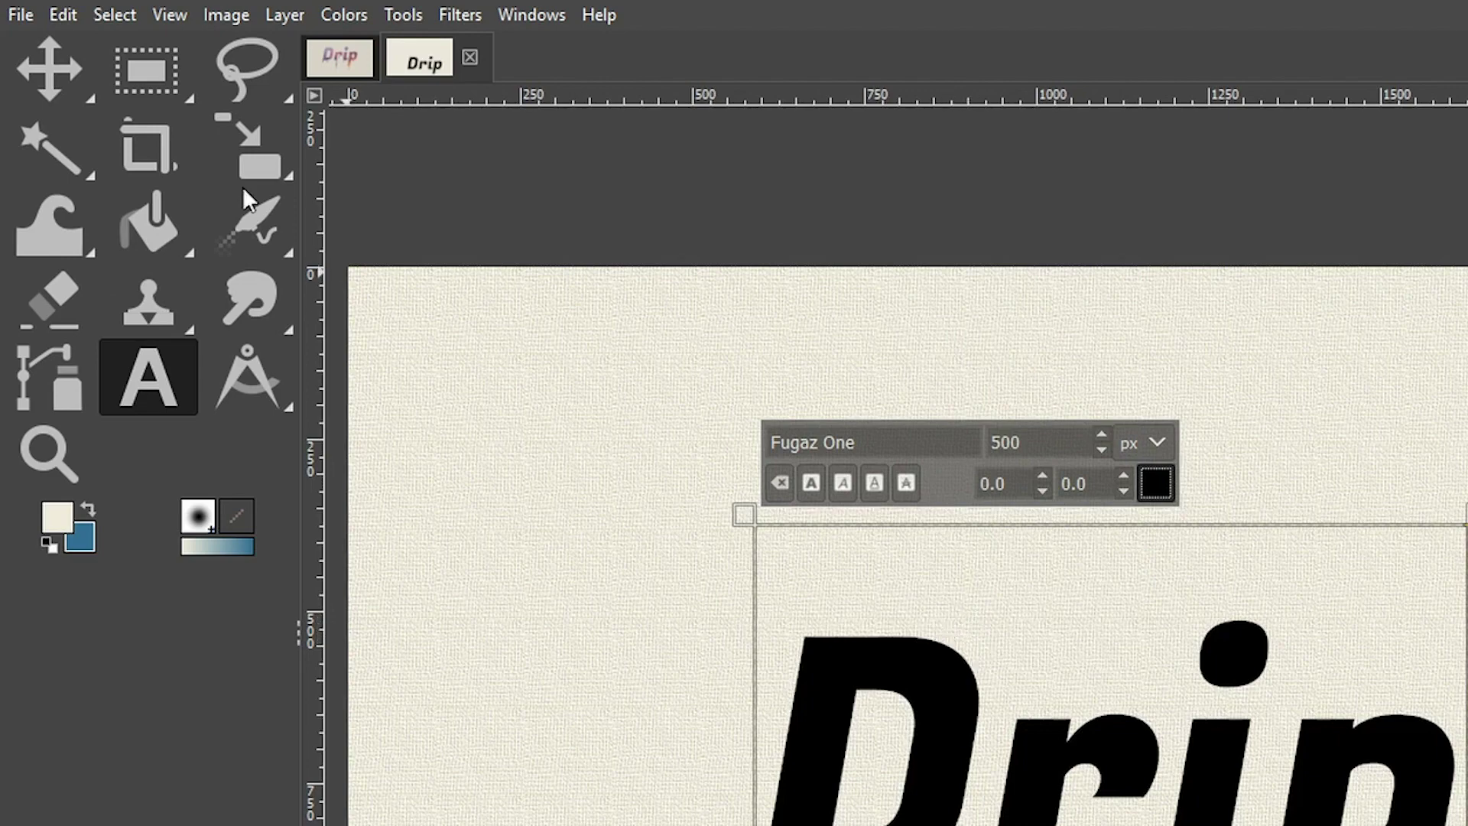
pyautogui.click(57, 77)
pyautogui.moveTo(977, 714); pyautogui.dragTo(831, 480)
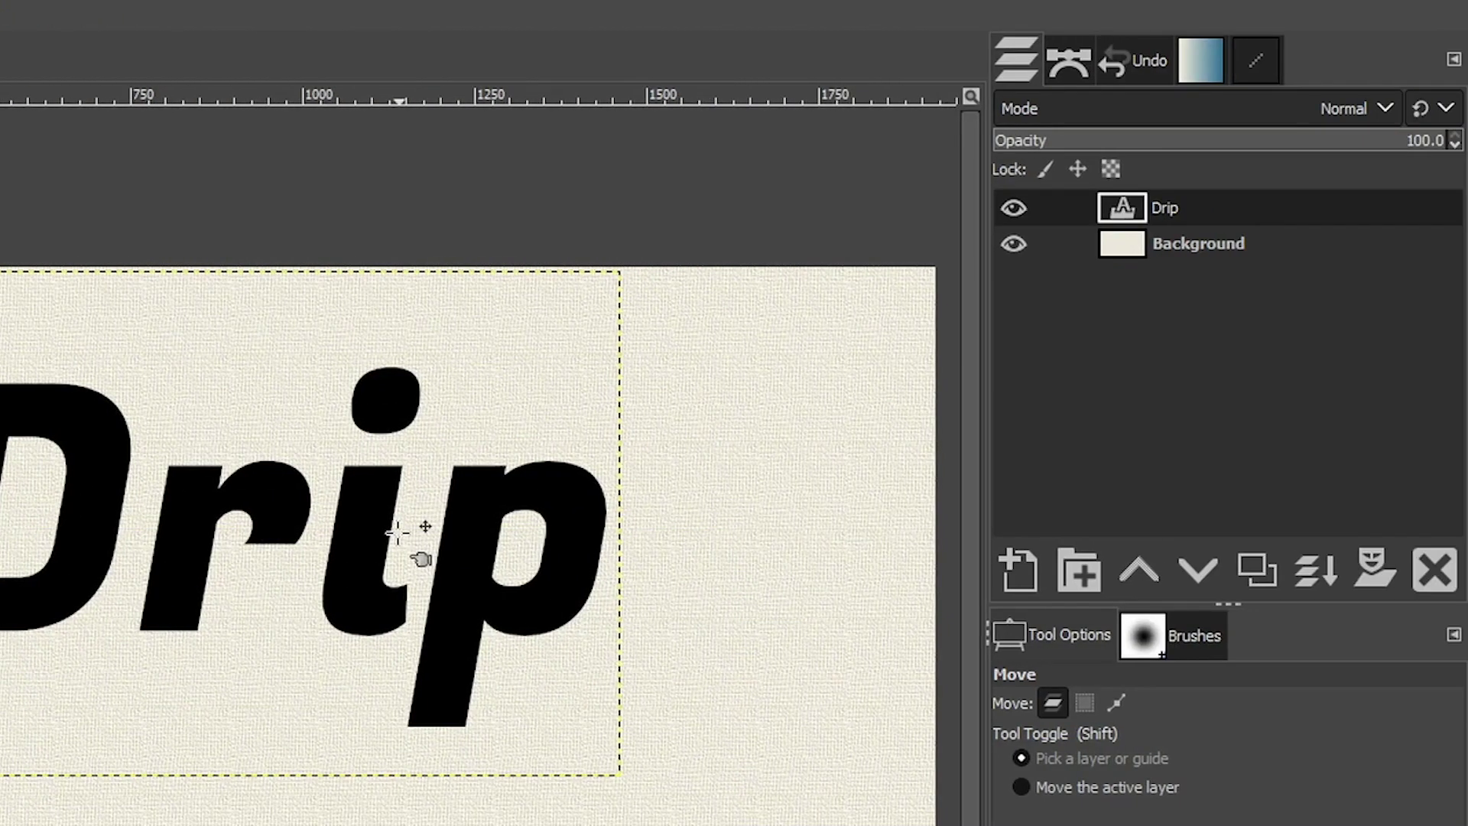
# - Make a selection from the Drip letters with Alpha to Selection, then drop in the sunset photo
pyautogui.rightClick(1197, 208)
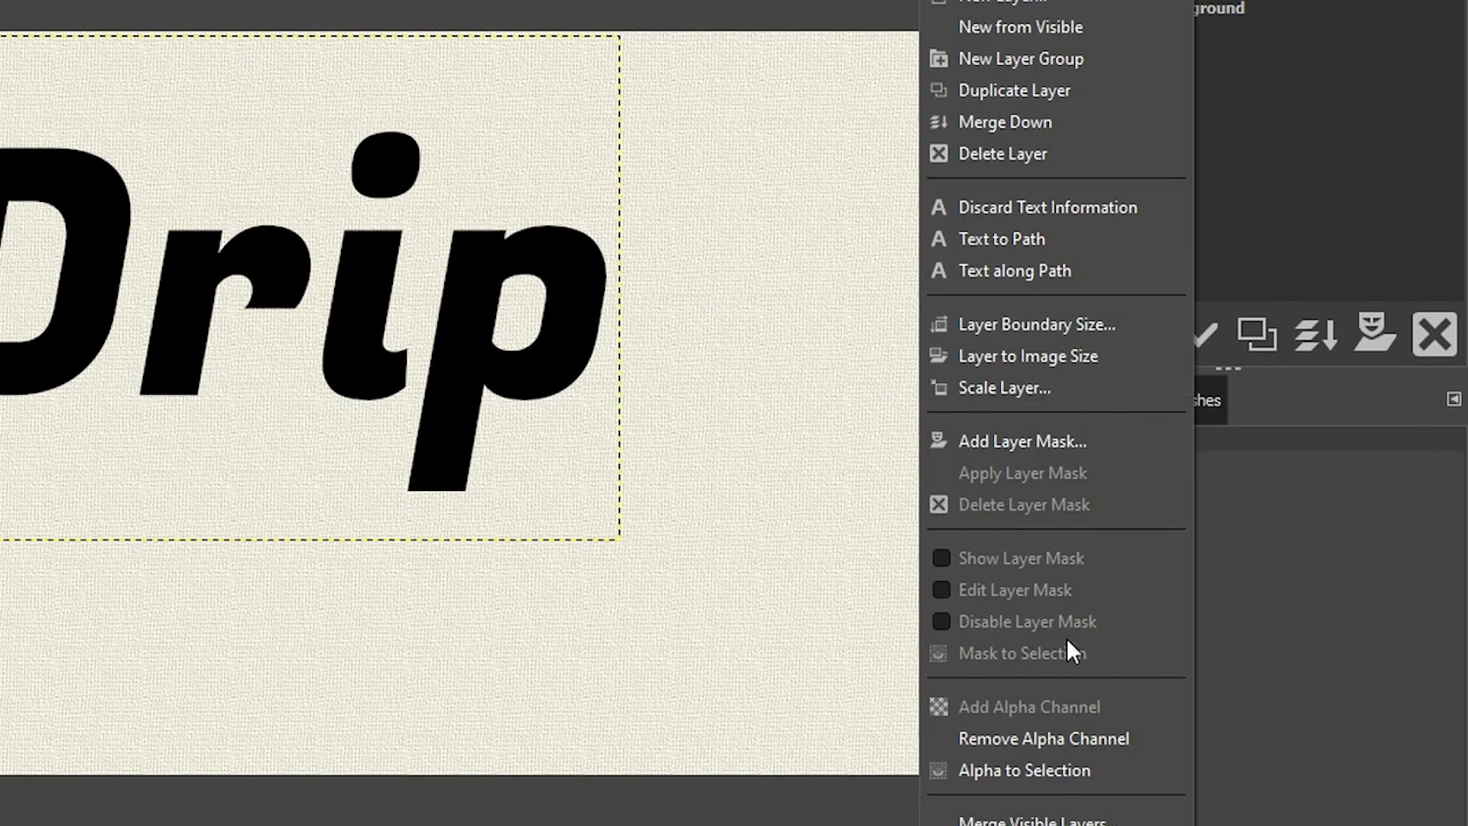
pyautogui.click(1024, 770)
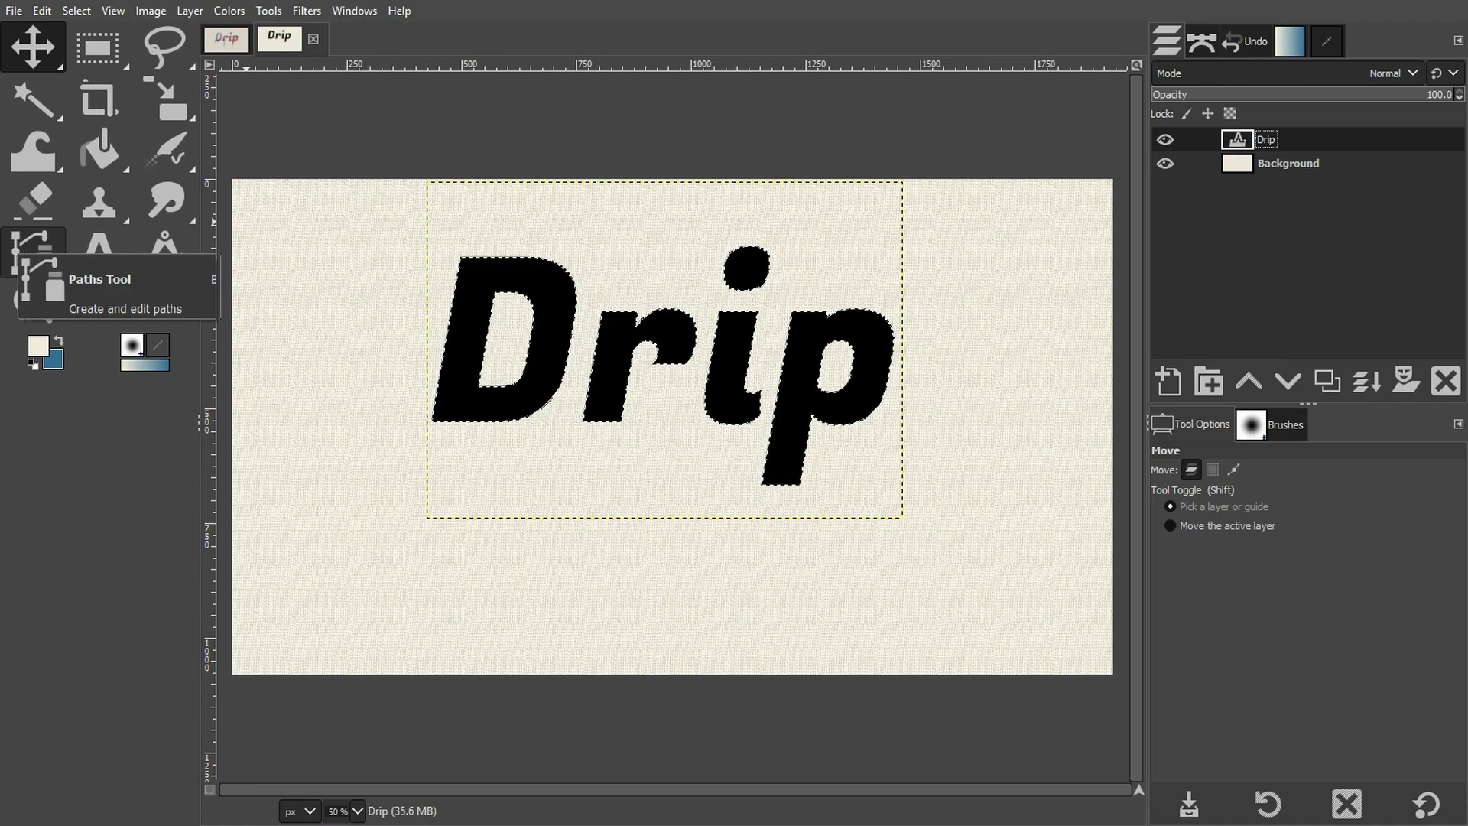
pyautogui.moveTo(0, 428); pyautogui.dragTo(608, 430)
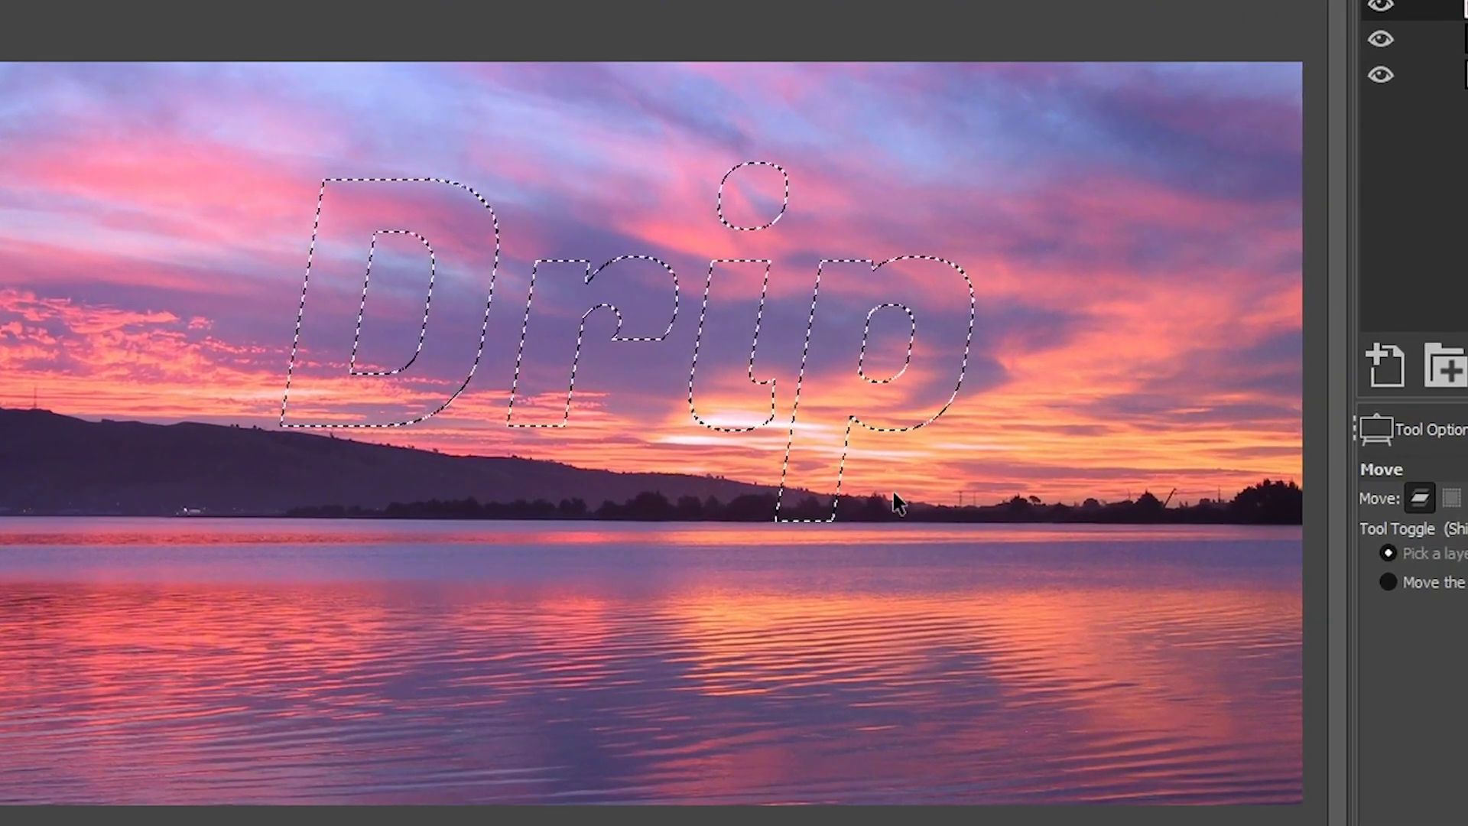
# - Shift the sunset photo left, down and slightly back right behind the Drip outline
pyautogui.moveTo(1065, 599); pyautogui.dragTo(881, 633)
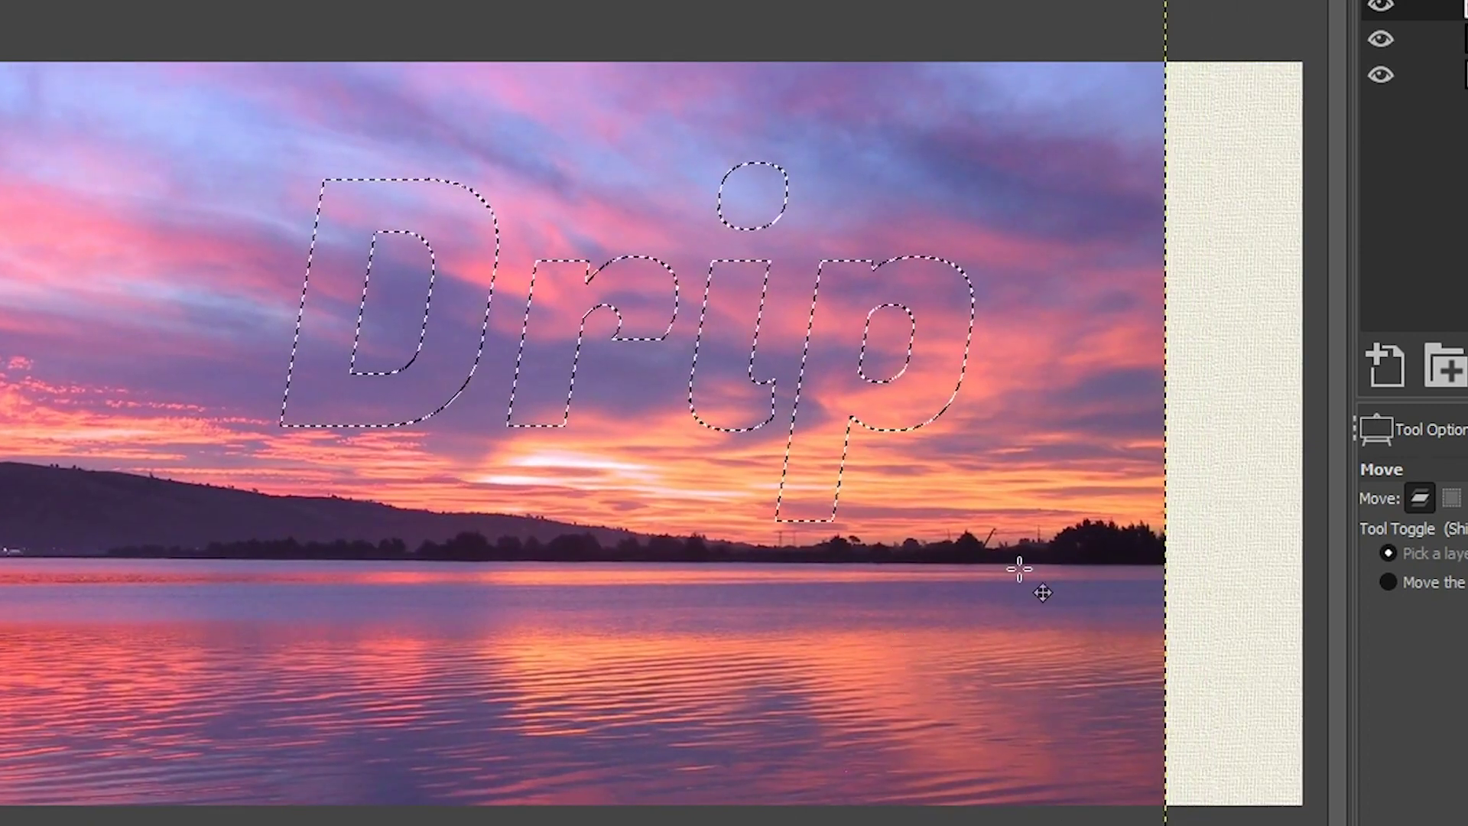
pyautogui.moveTo(1010, 569); pyautogui.dragTo(999, 567)
pyautogui.moveTo(787, 584); pyautogui.dragTo(837, 588)
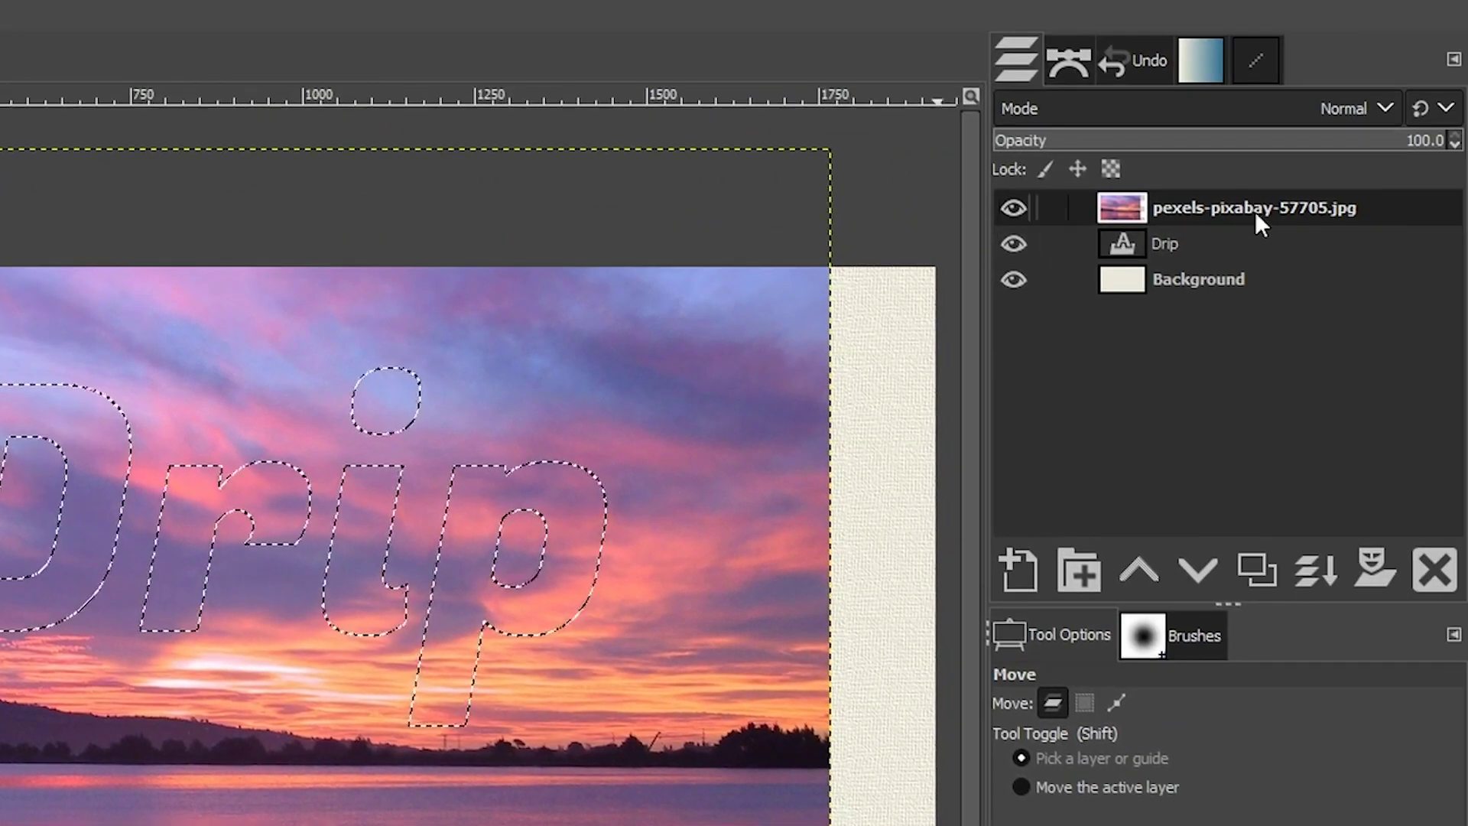
# - Add an alpha channel to the photo, invert the selection and delete the photo outside the letters
pyautogui.rightClick(1292, 205)
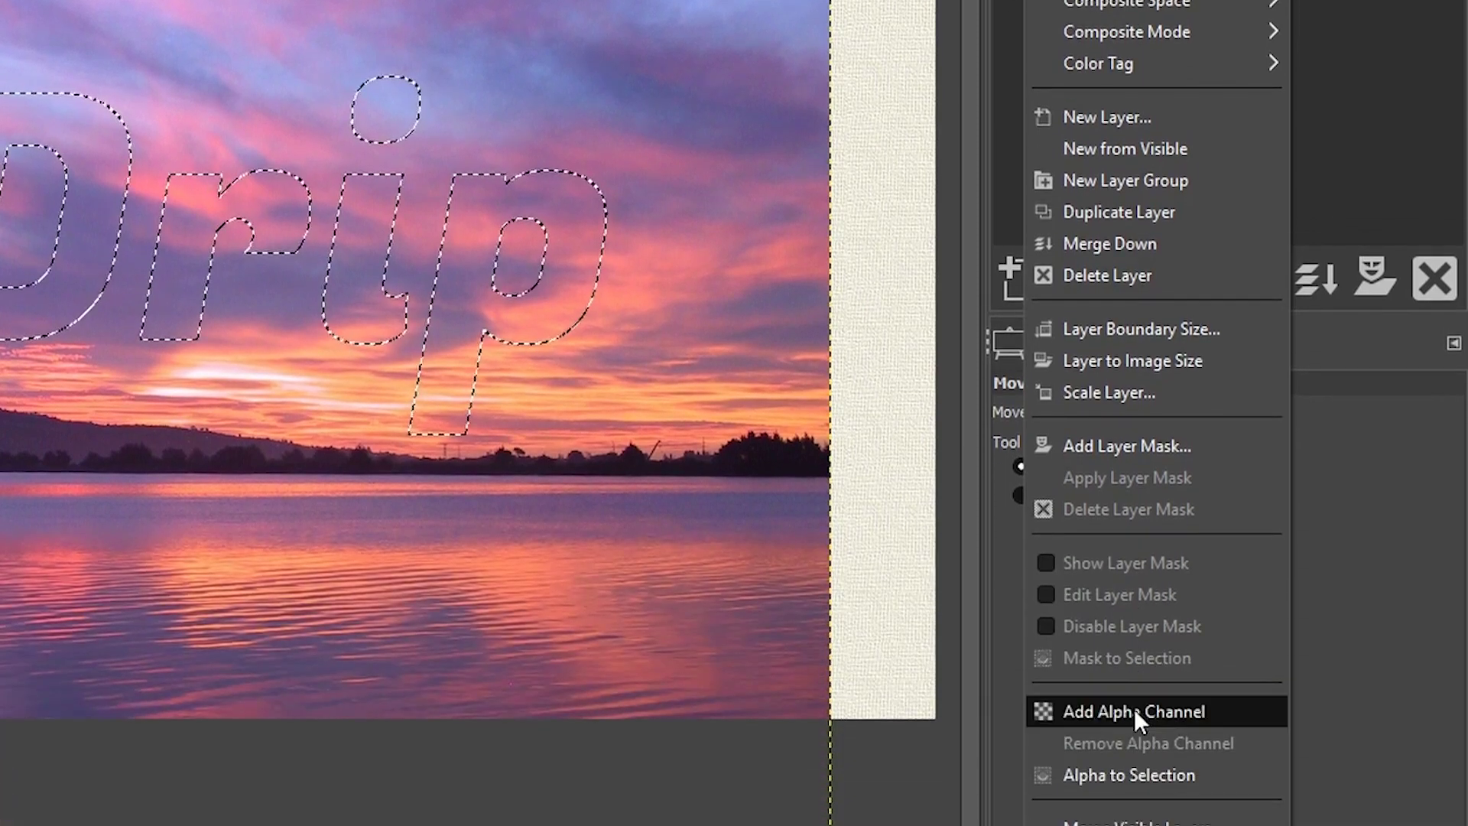
pyautogui.click(1135, 709)
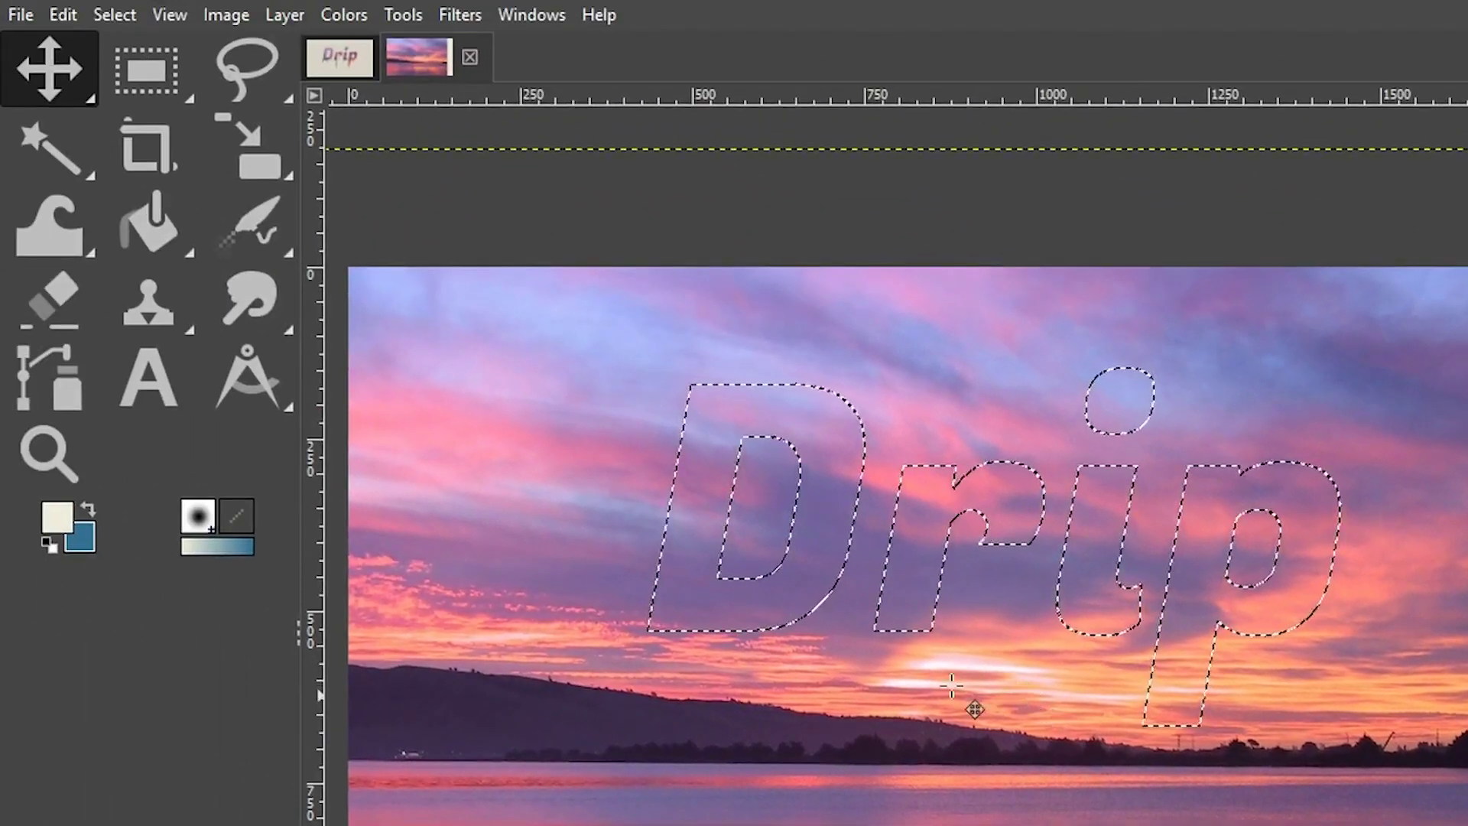
pyautogui.click(114, 16)
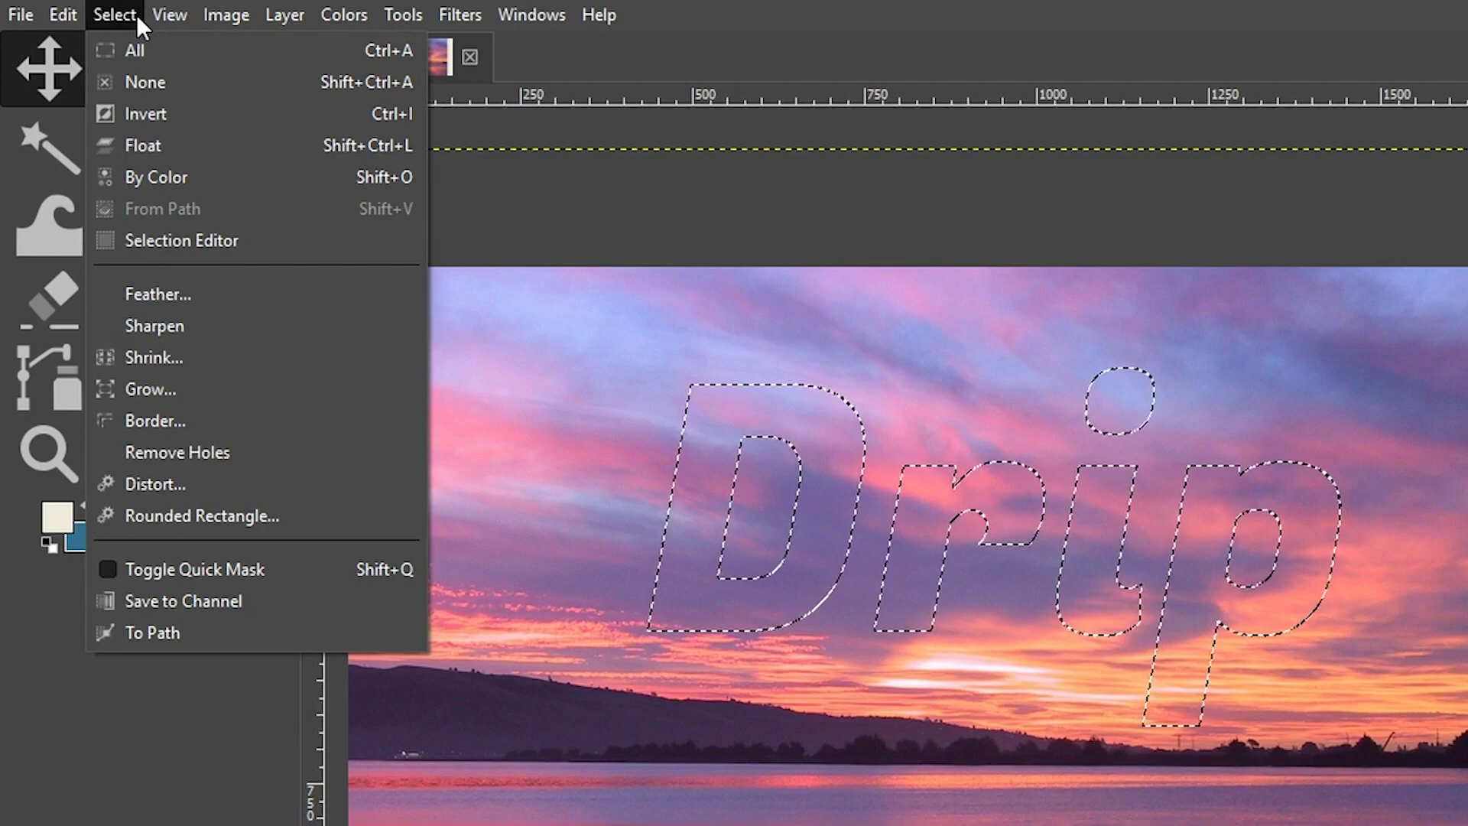
pyautogui.click(161, 112)
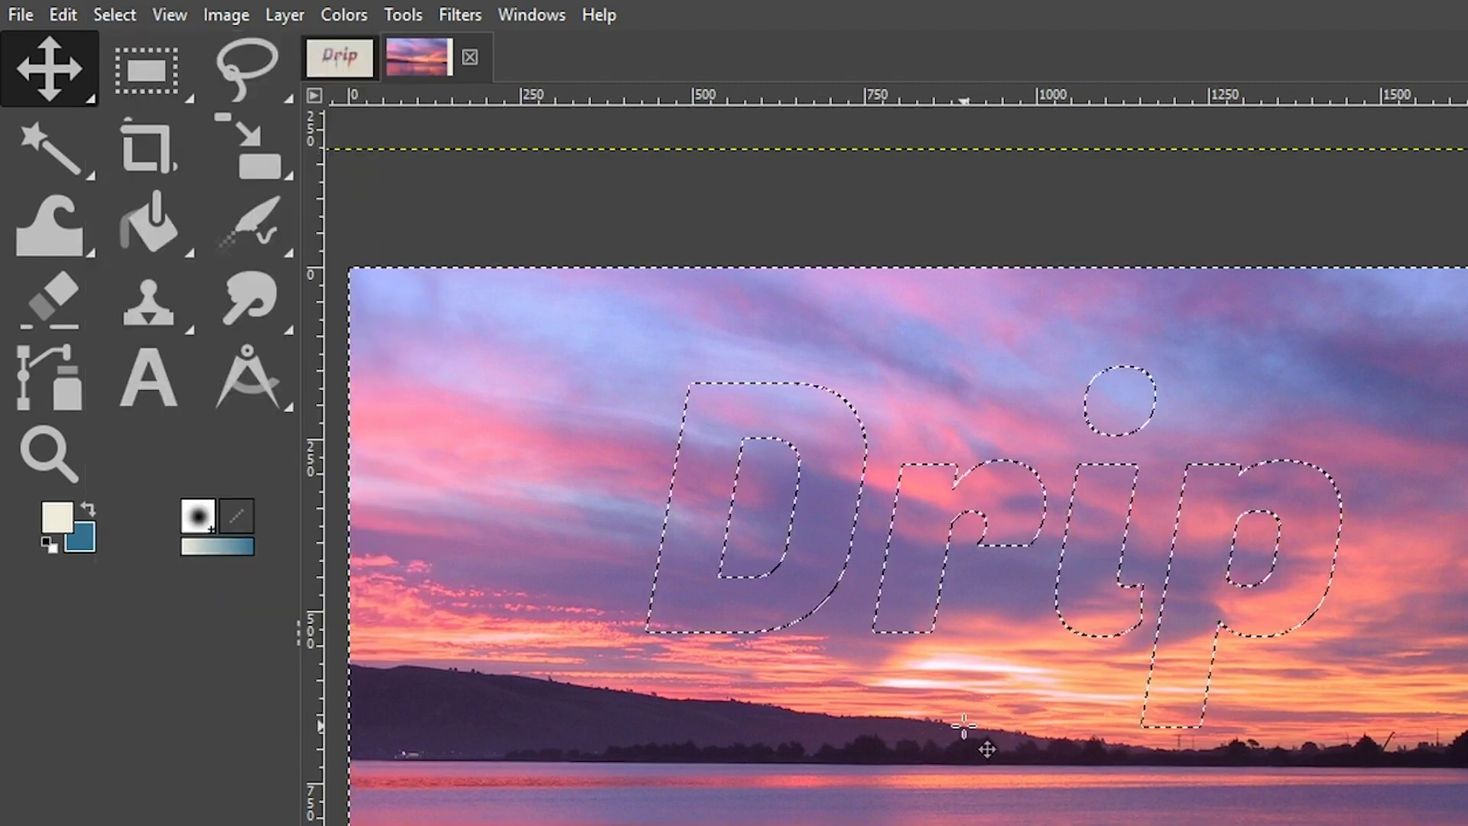
pyautogui.press('Delete')
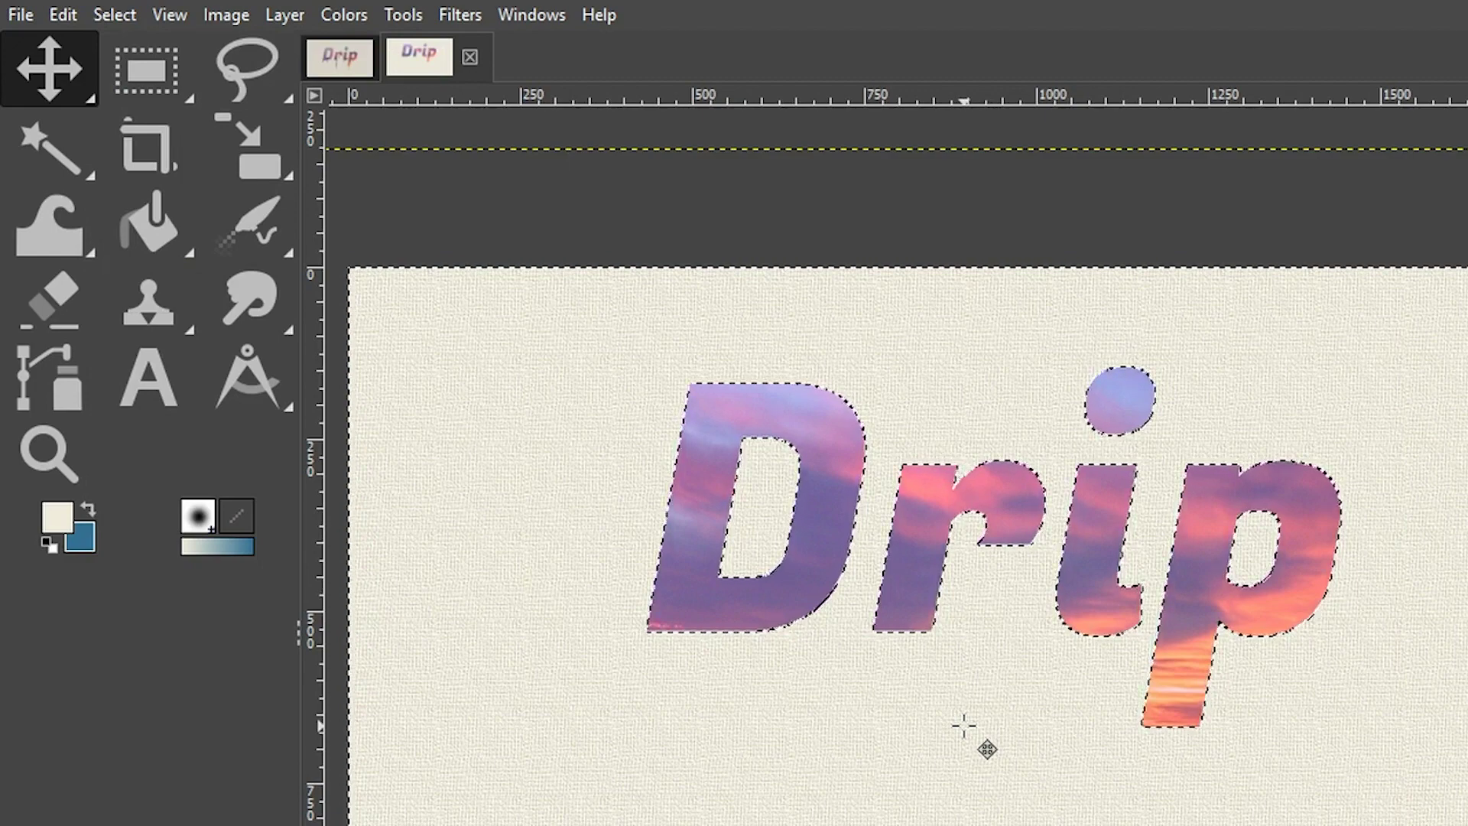
pyautogui.click(127, 12)
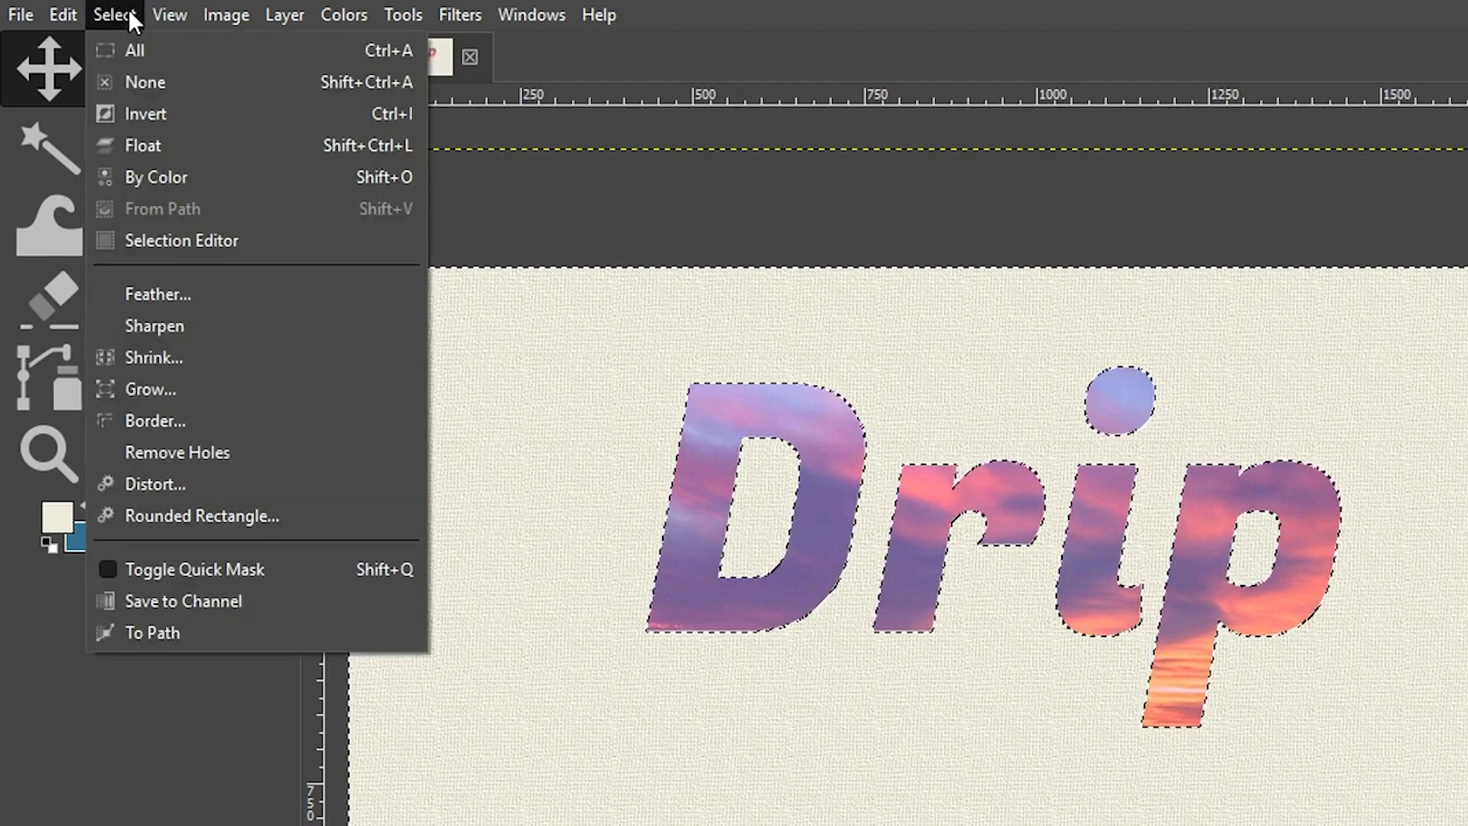
# - Clear the selection, hide the Drip text layer and move it below Background
pyautogui.click(158, 84)
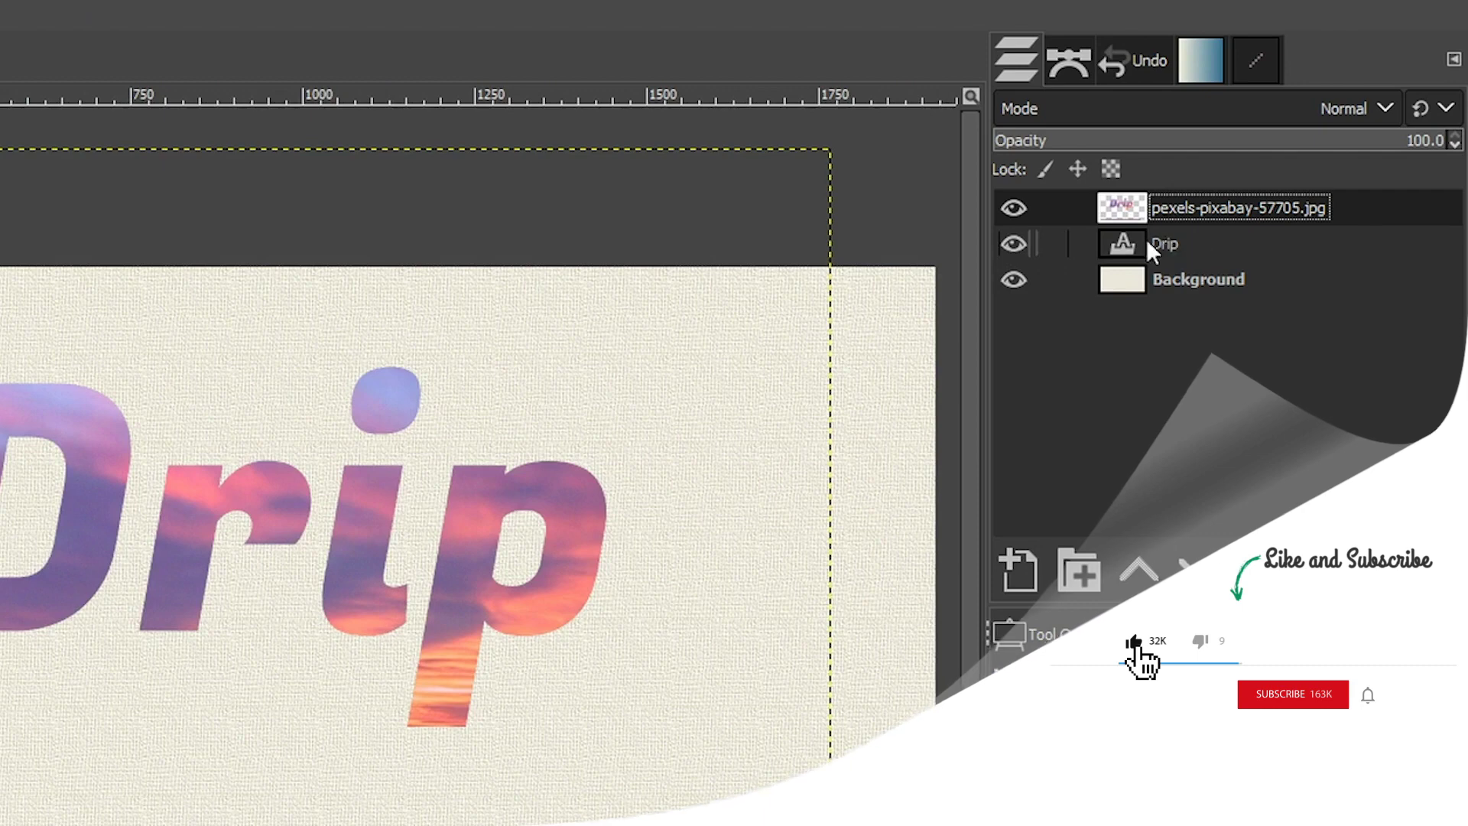
pyautogui.click(1013, 242)
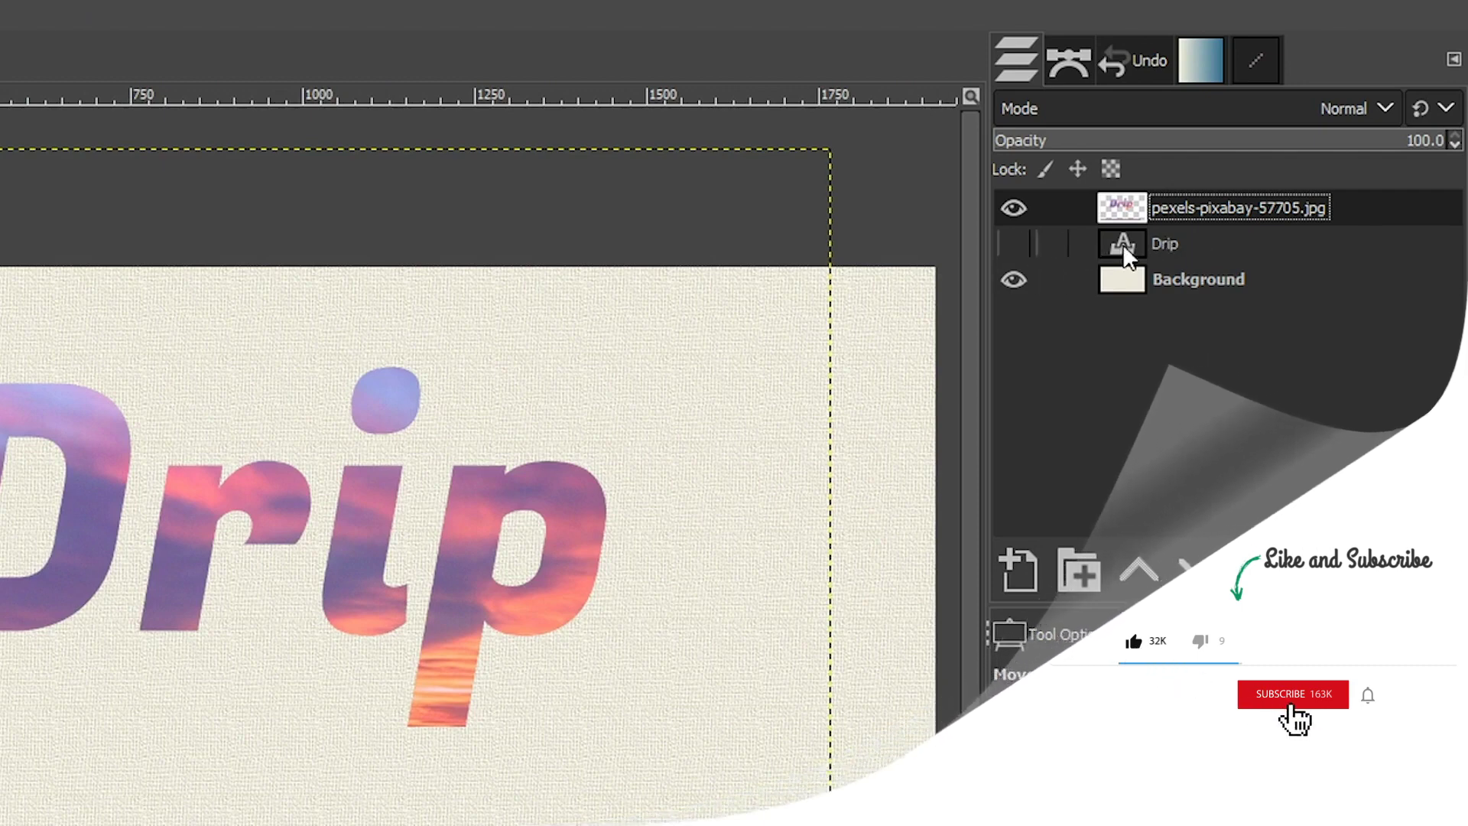
pyautogui.click(1122, 245)
pyautogui.moveTo(1122, 246); pyautogui.dragTo(1170, 307)
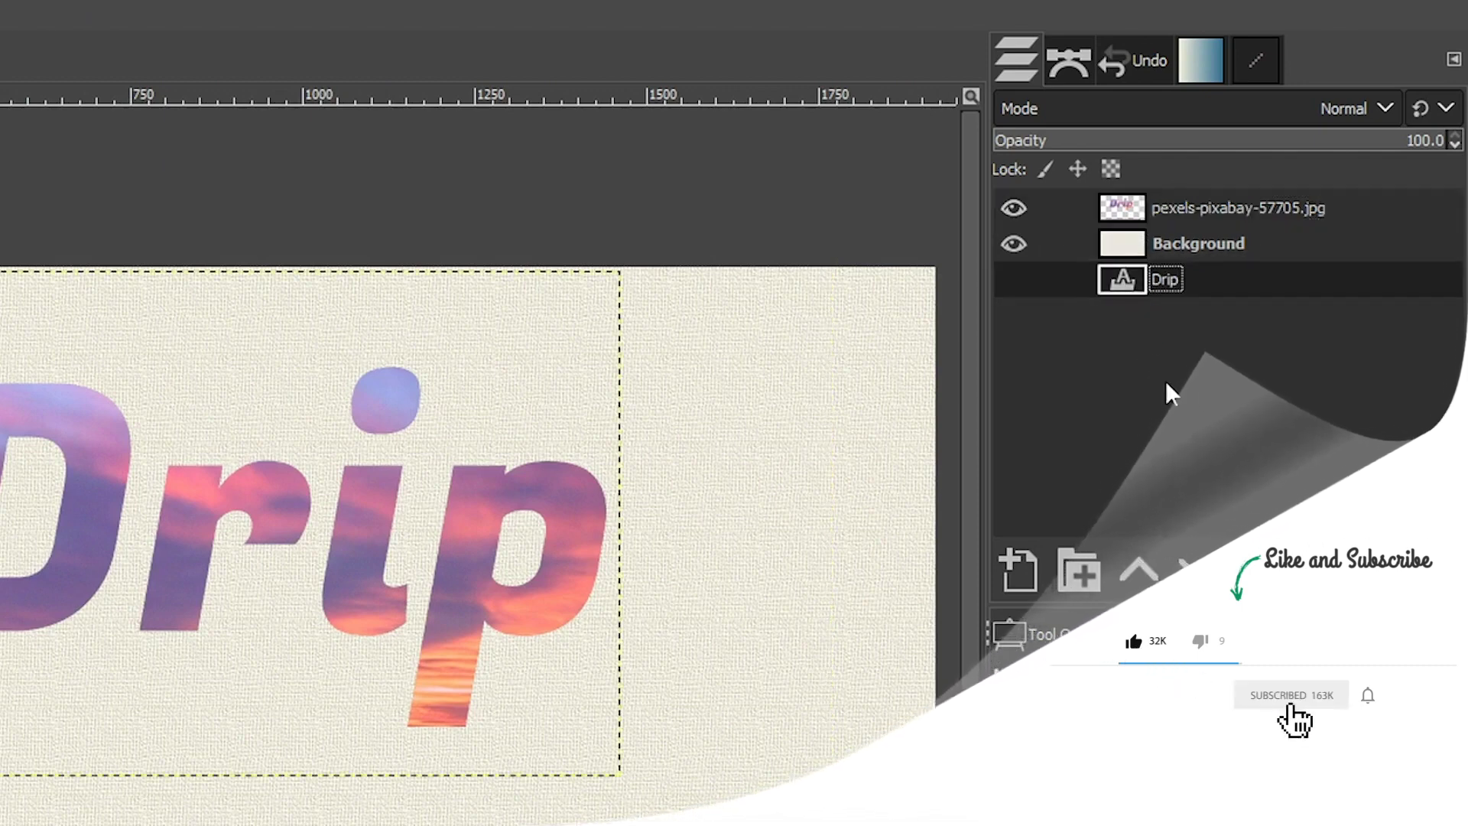
# - Rename the sunset photo layer to 'Image Drip'
pyautogui.click(1354, 208)
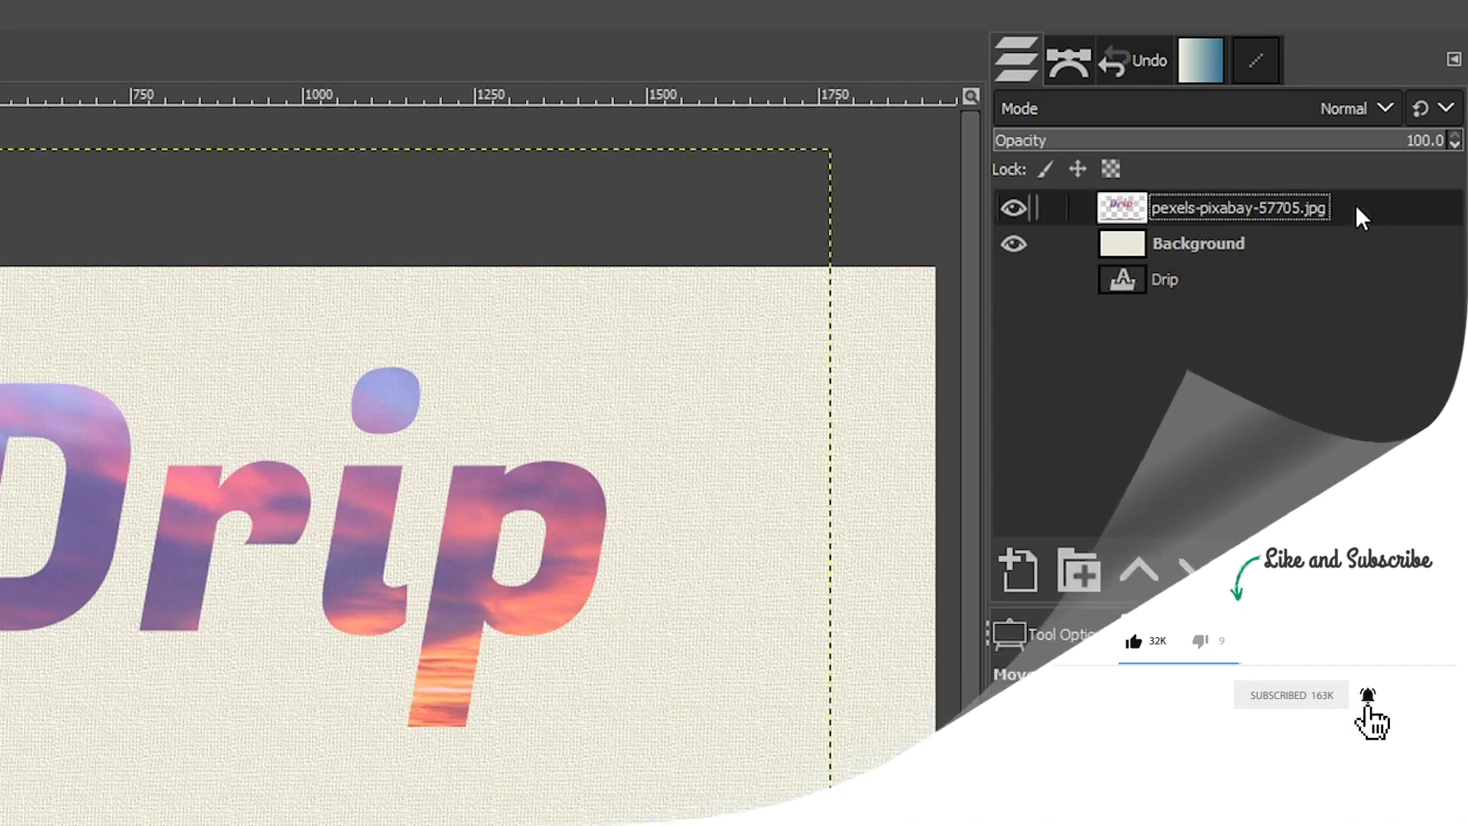
pyautogui.doubleClick(1196, 210)
pyautogui.write('Ima')
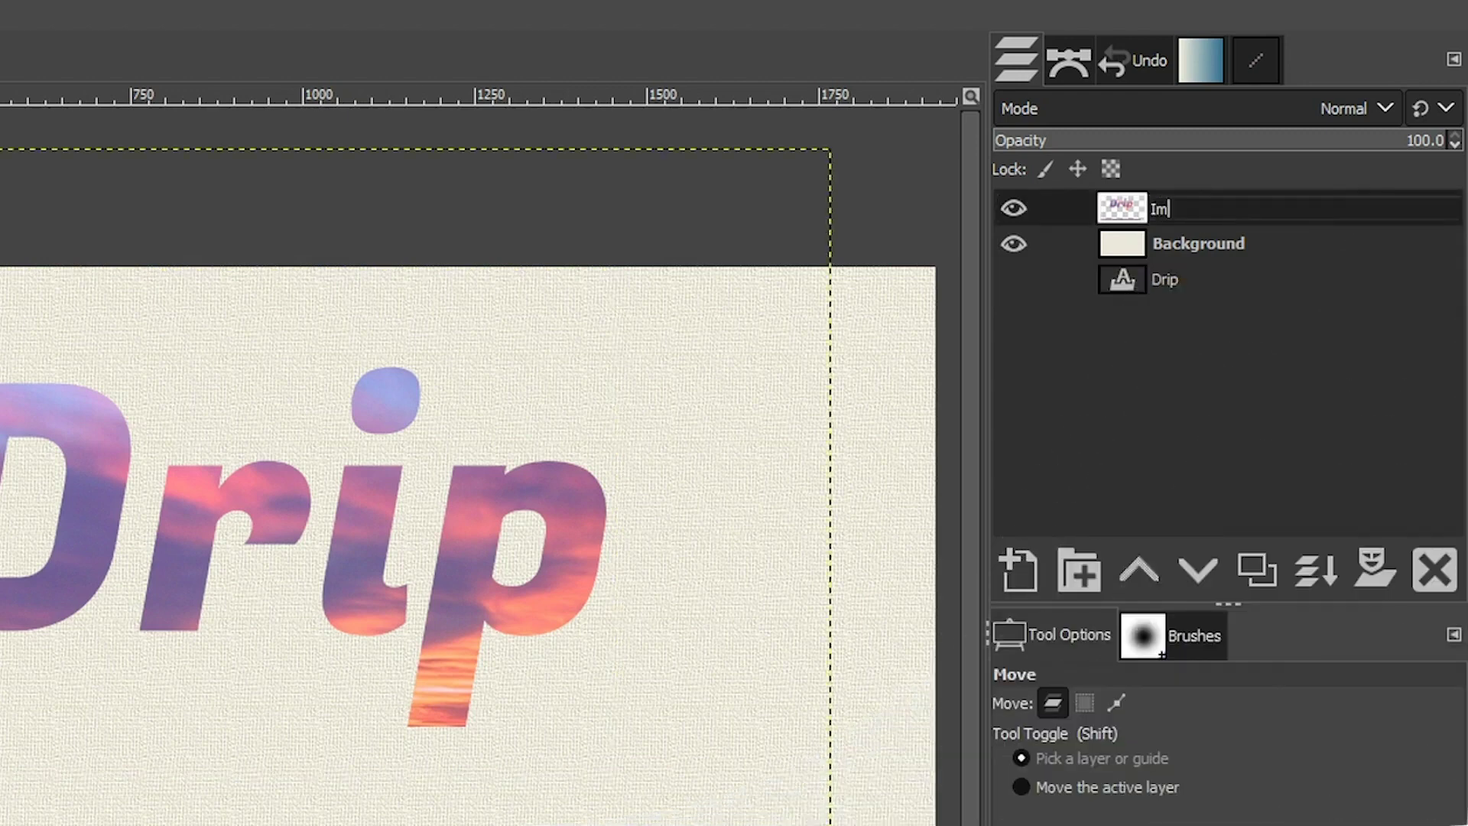
pyautogui.write('ge Drip')
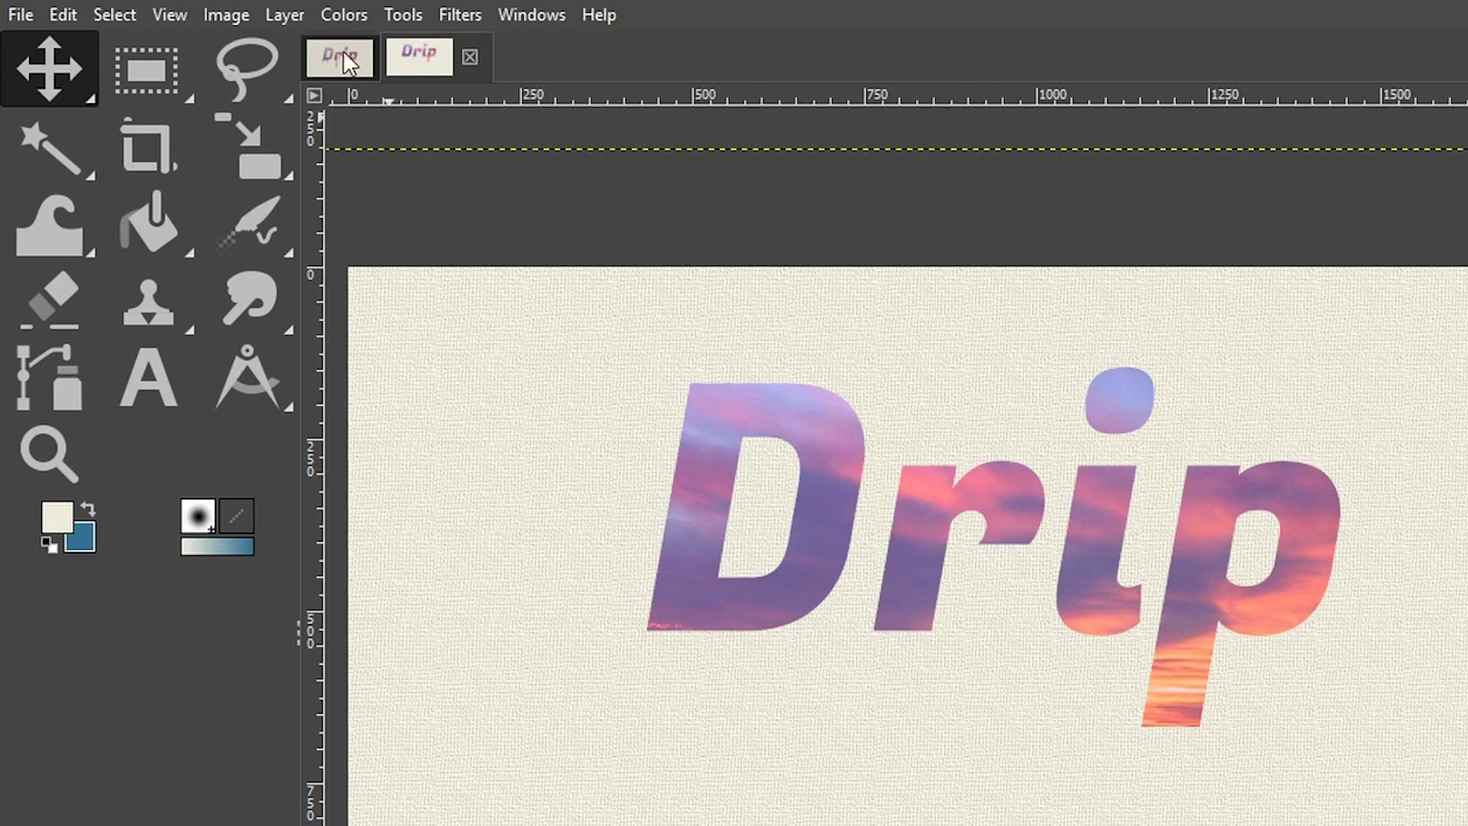
# - Fit the Image Drip layer to the image size, zoom in on the letters, and pick Warp Transform
pyautogui.click(301, 17)
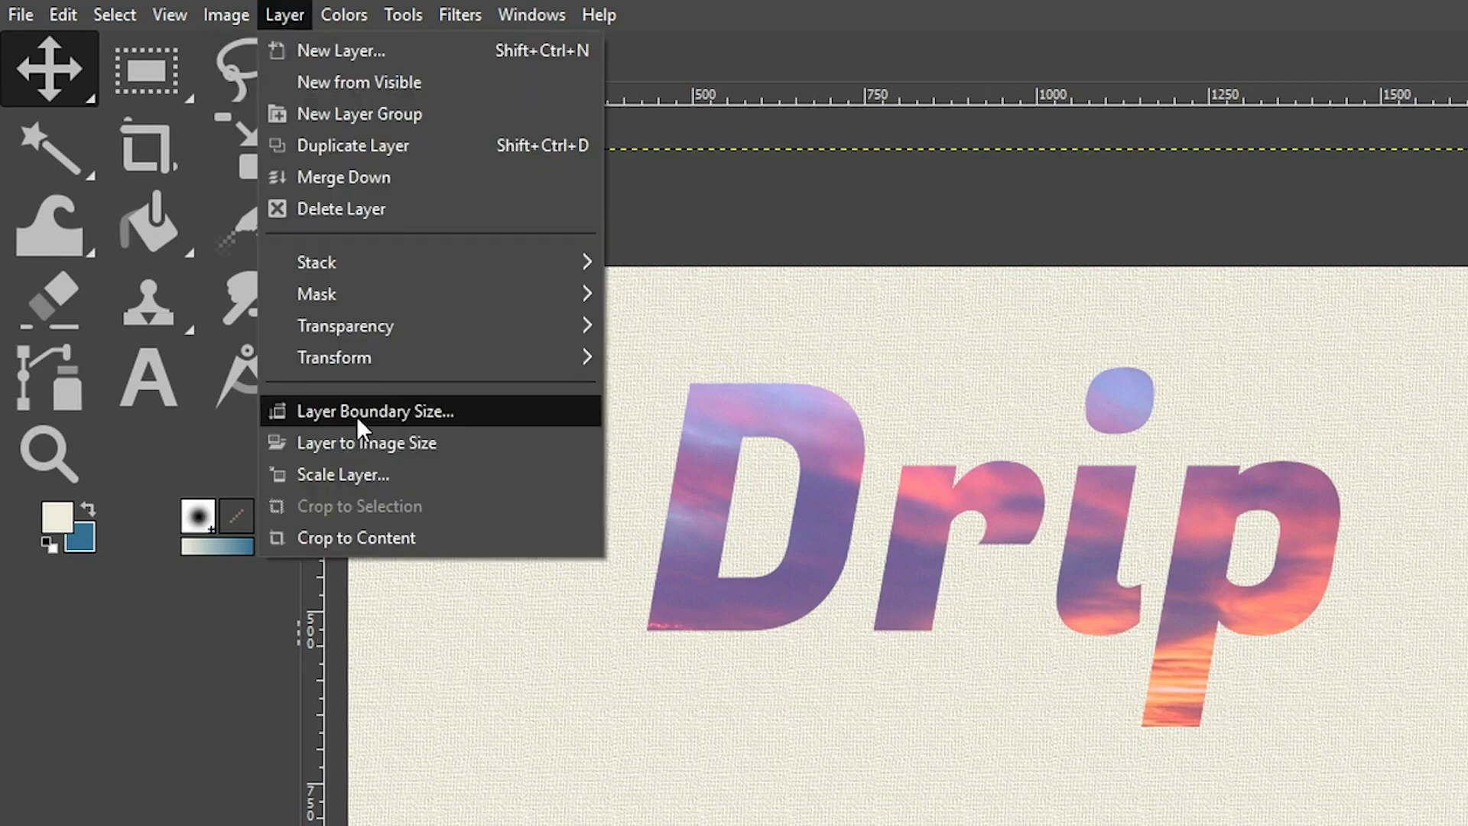
pyautogui.click(364, 442)
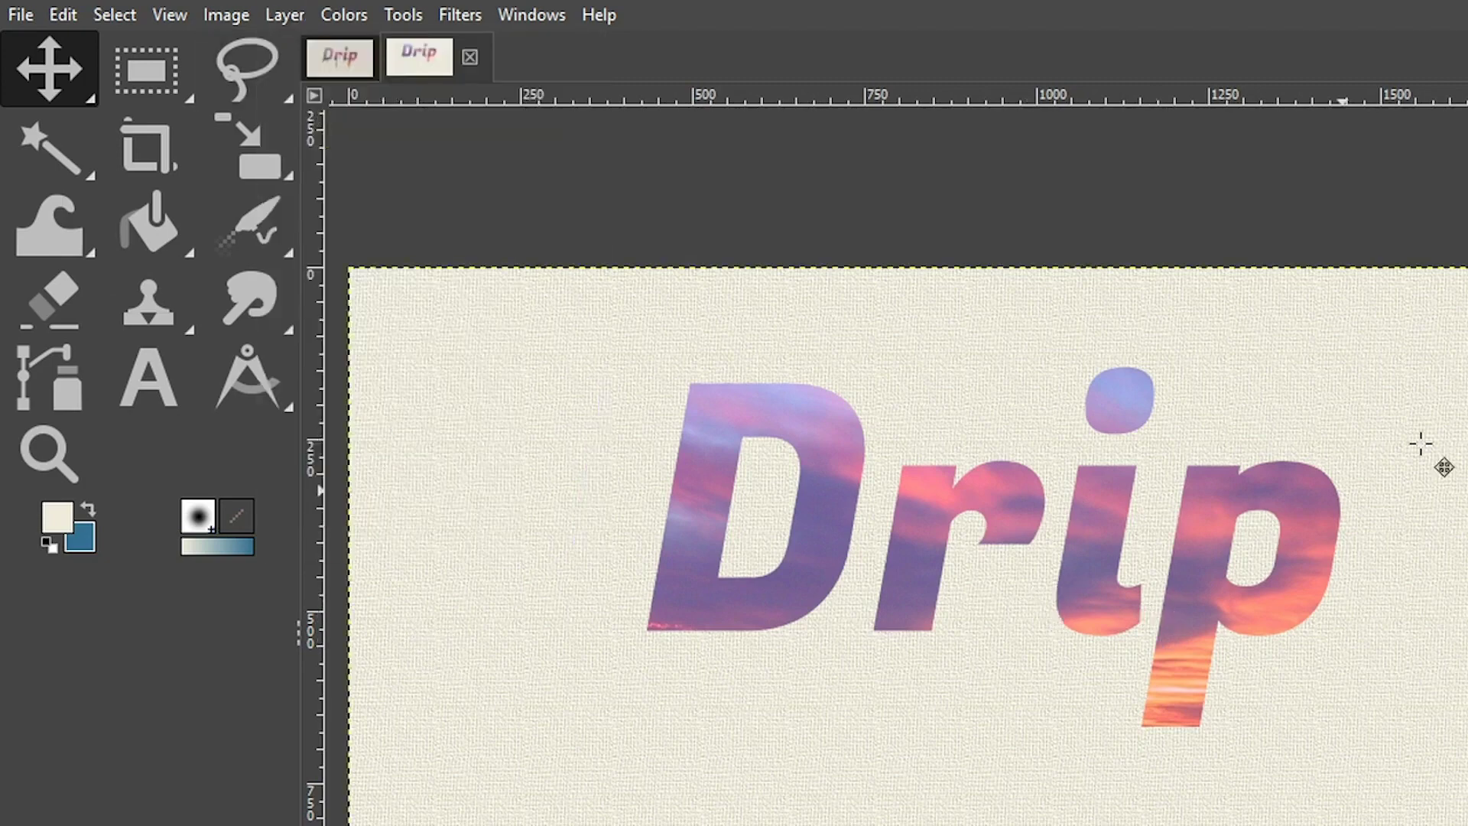
pyautogui.press('z')
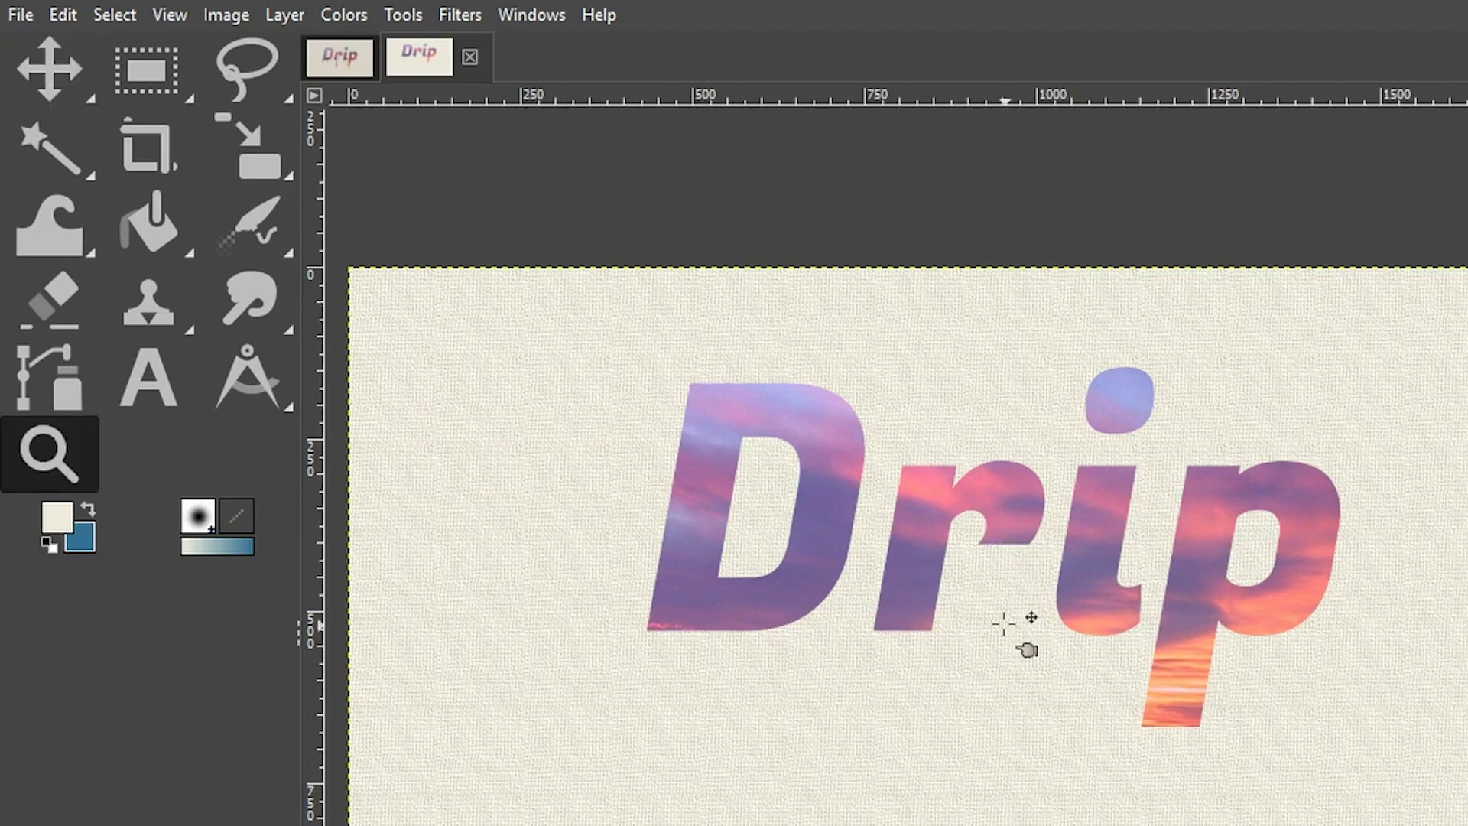
pyautogui.click(1010, 618)
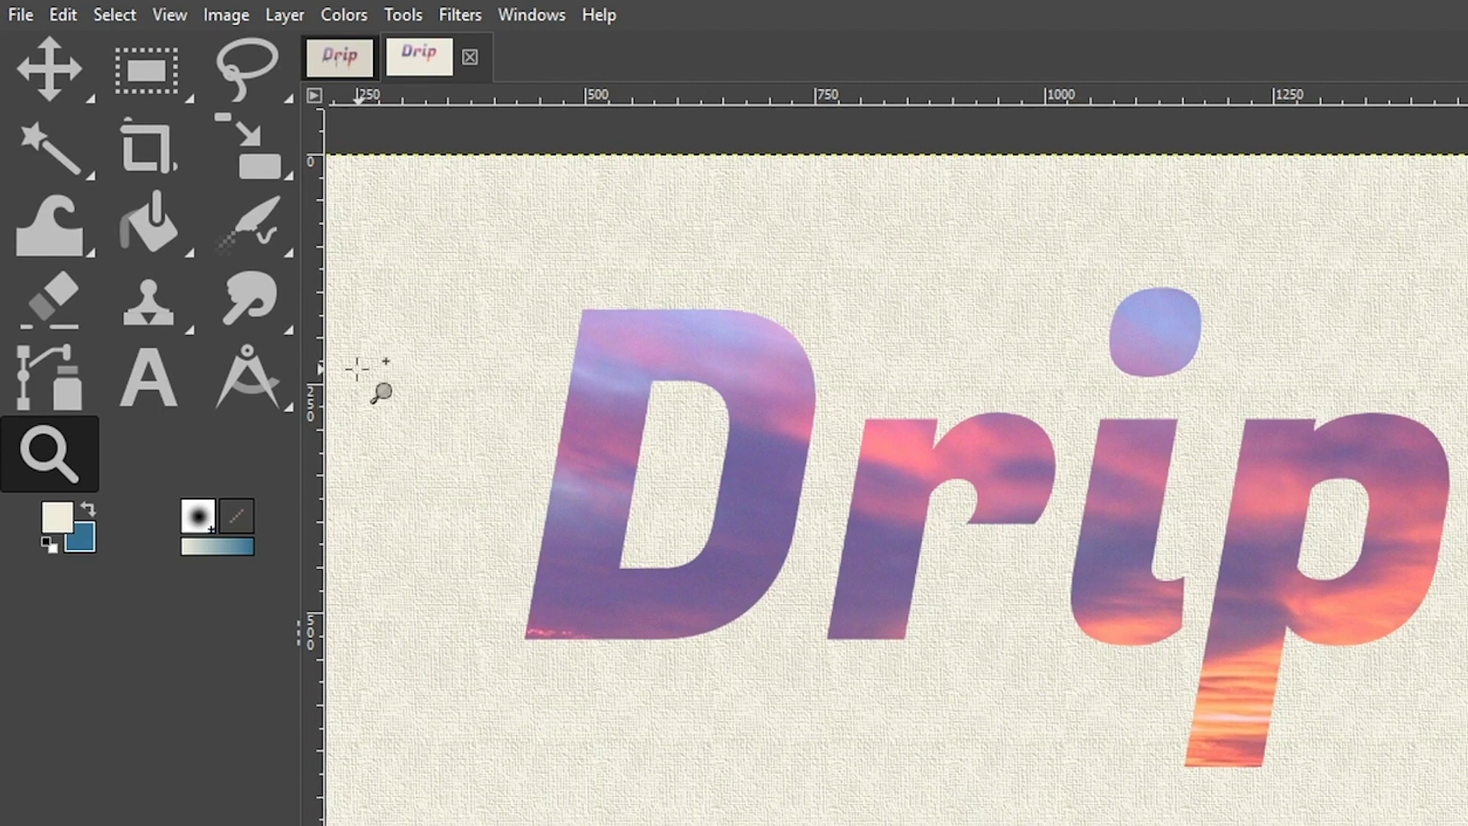
pyautogui.click(62, 231)
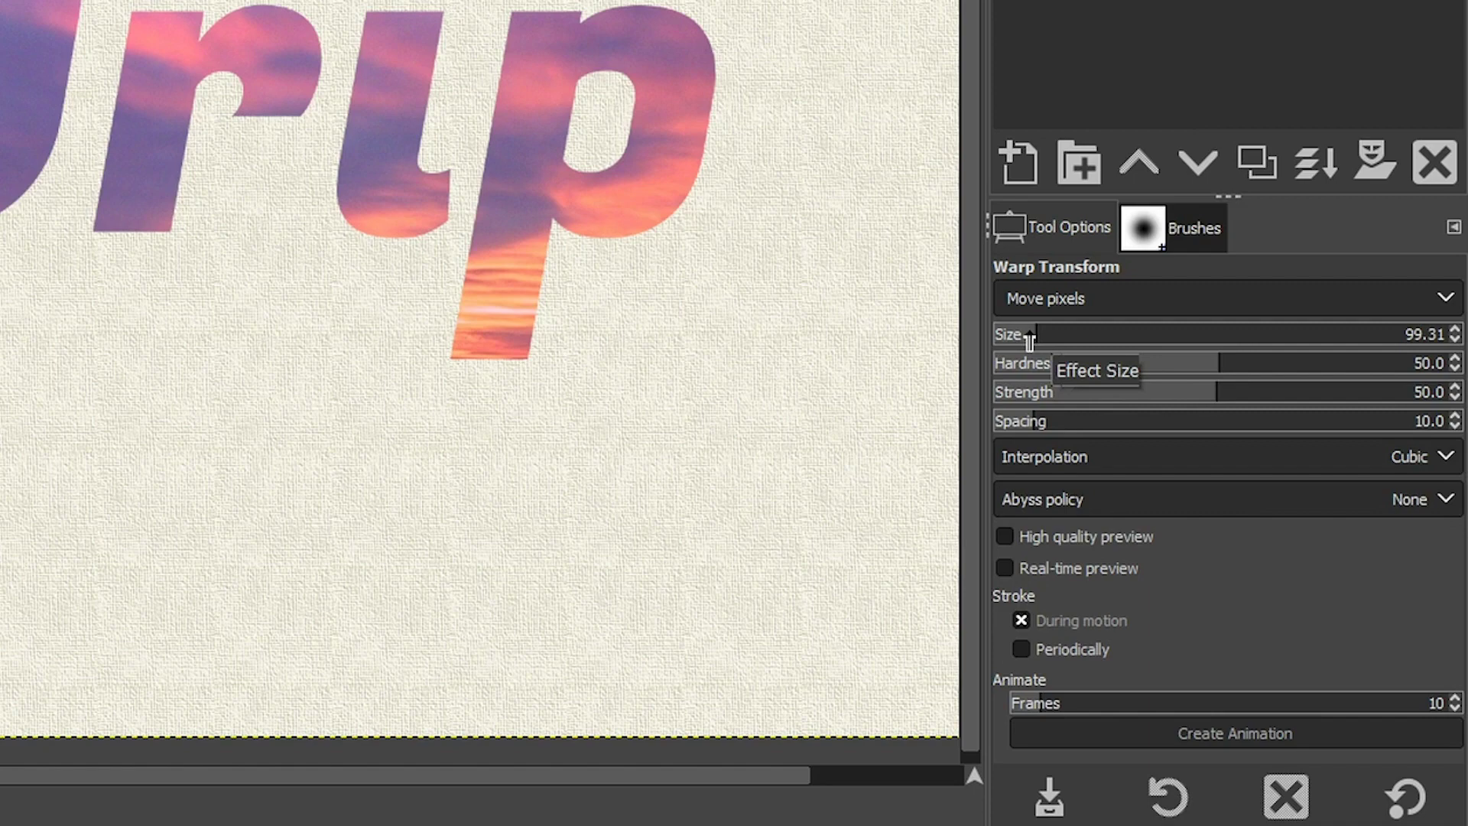
# - Lower the Warp Transform size from 99.31 to 64.57
pyautogui.moveTo(1029, 340); pyautogui.dragTo(1023, 339)
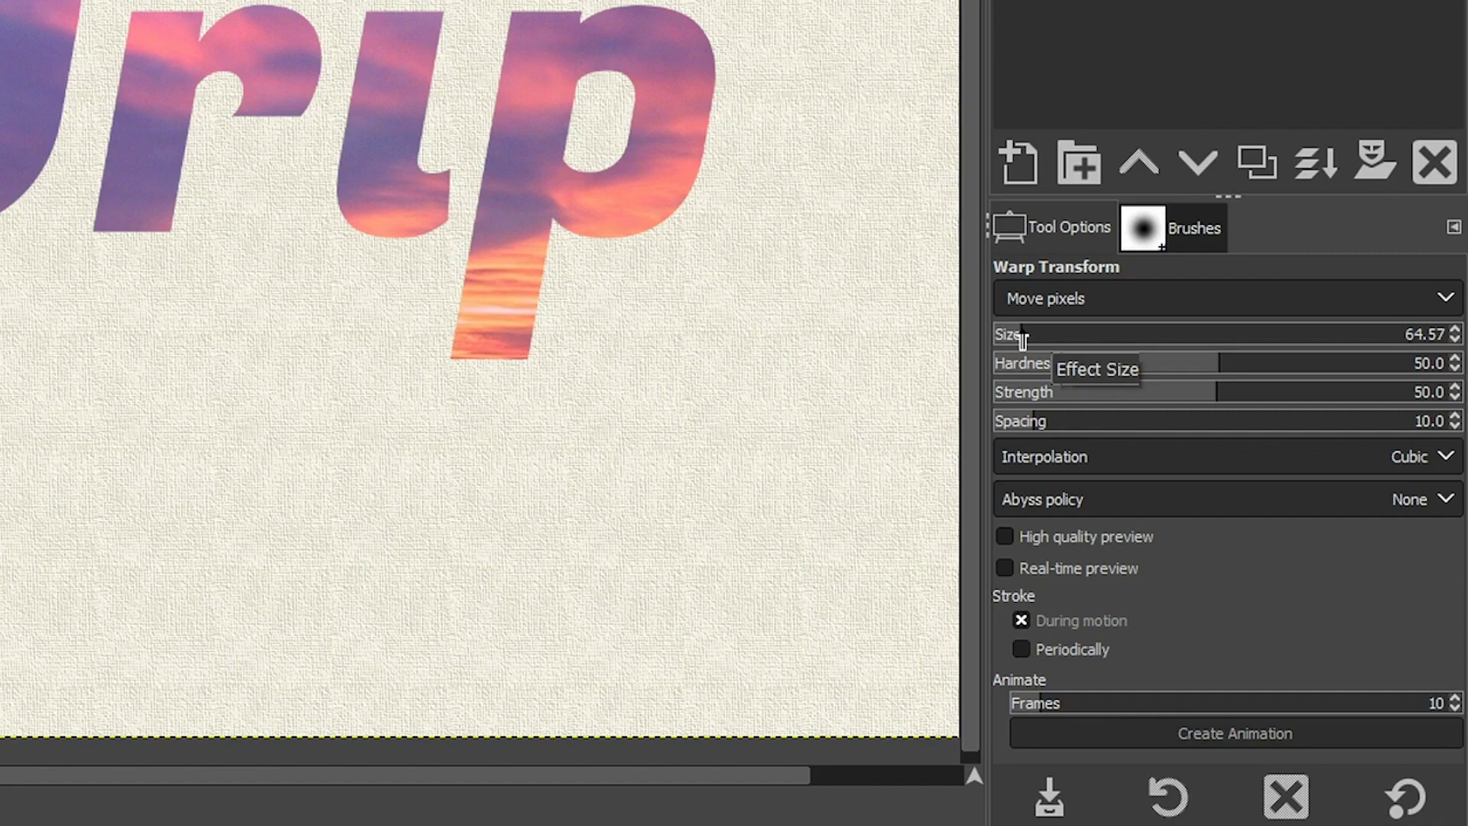